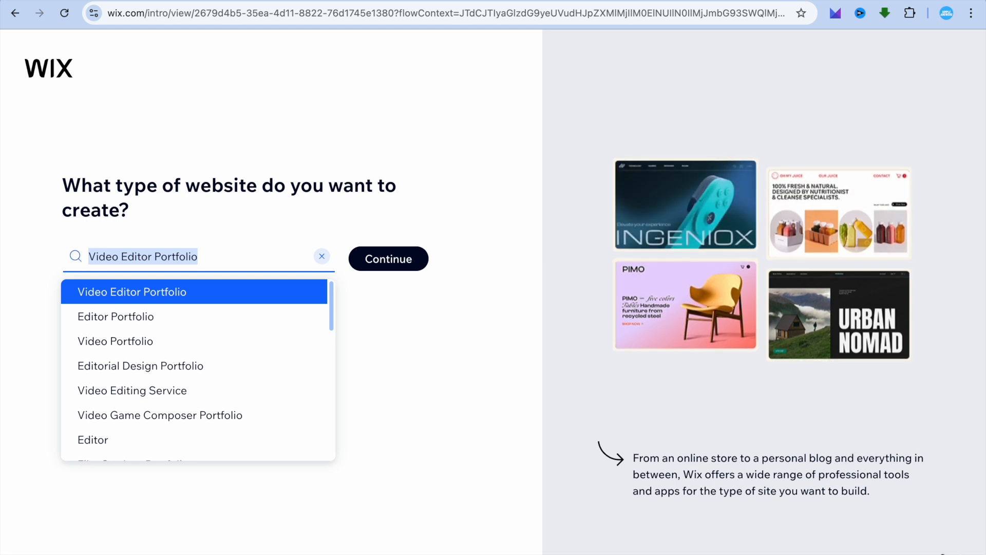
# - Skip the website type question and name the new website "sales page"
pyautogui.click(952, 553)
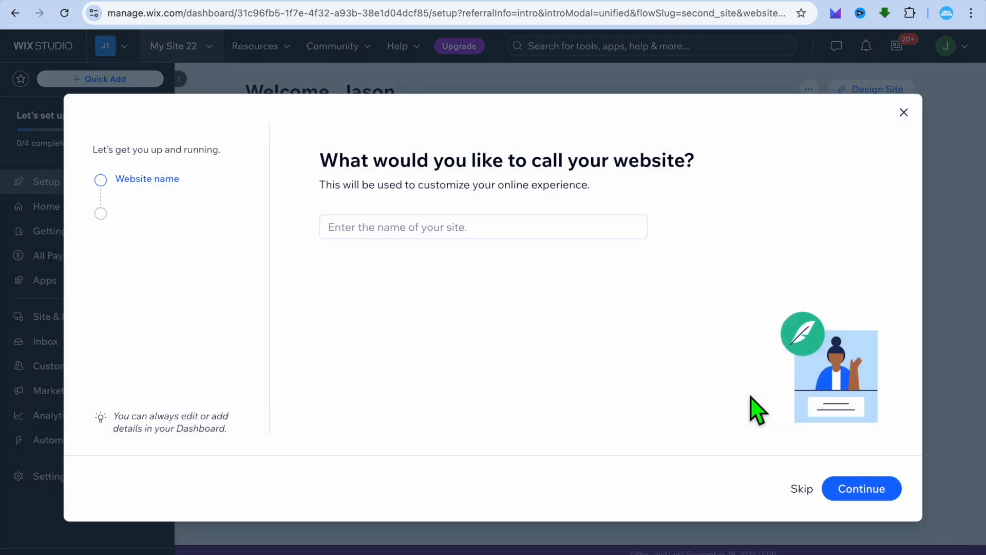
pyautogui.click(513, 240)
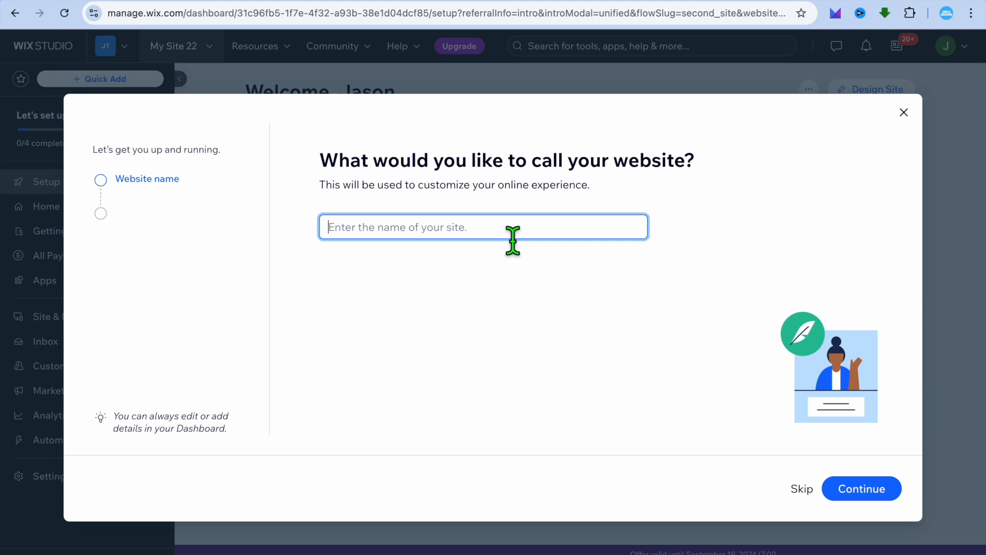
pyautogui.write('sales page')
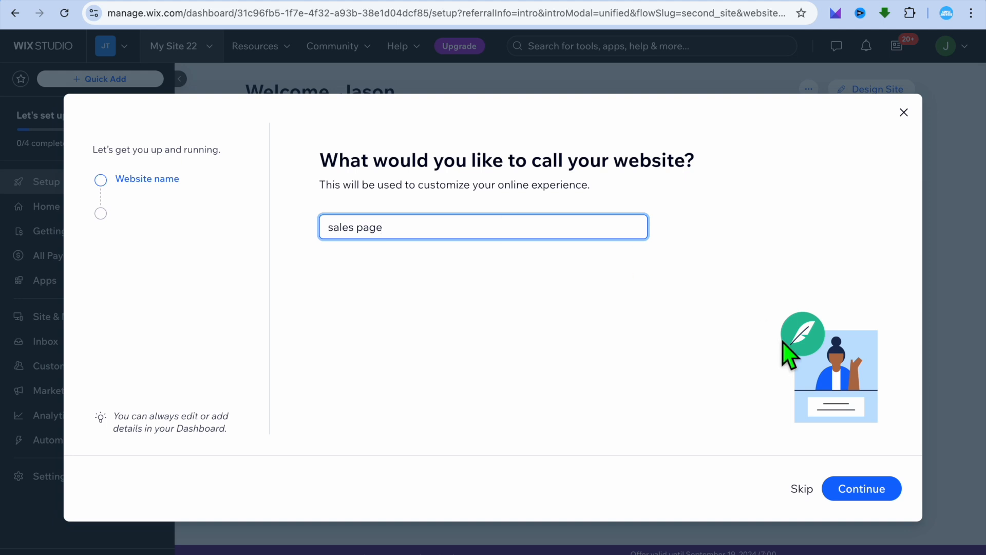
pyautogui.click(862, 491)
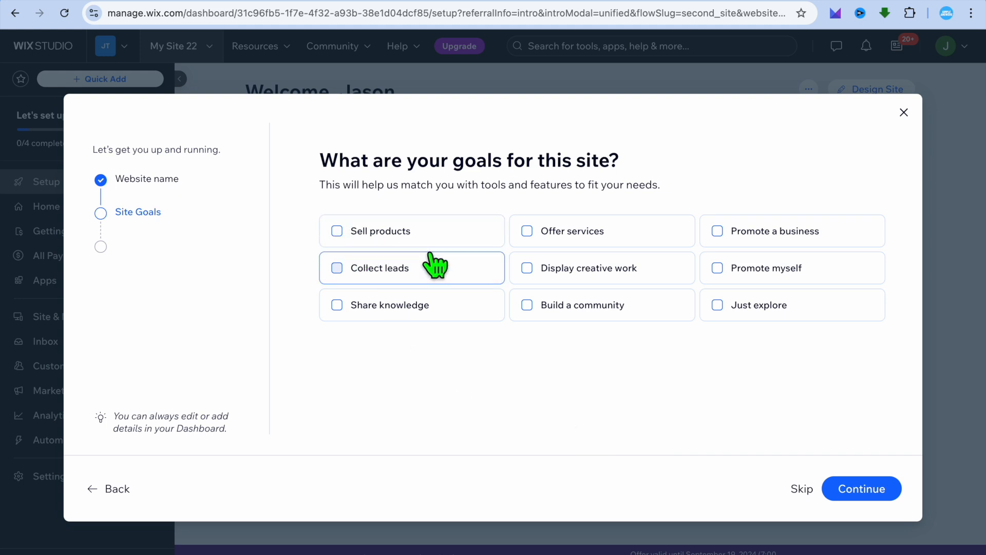
# - Finish the site setup with Sell products as the goal and the Online Store app, continuing to the dashboard
pyautogui.click(389, 241)
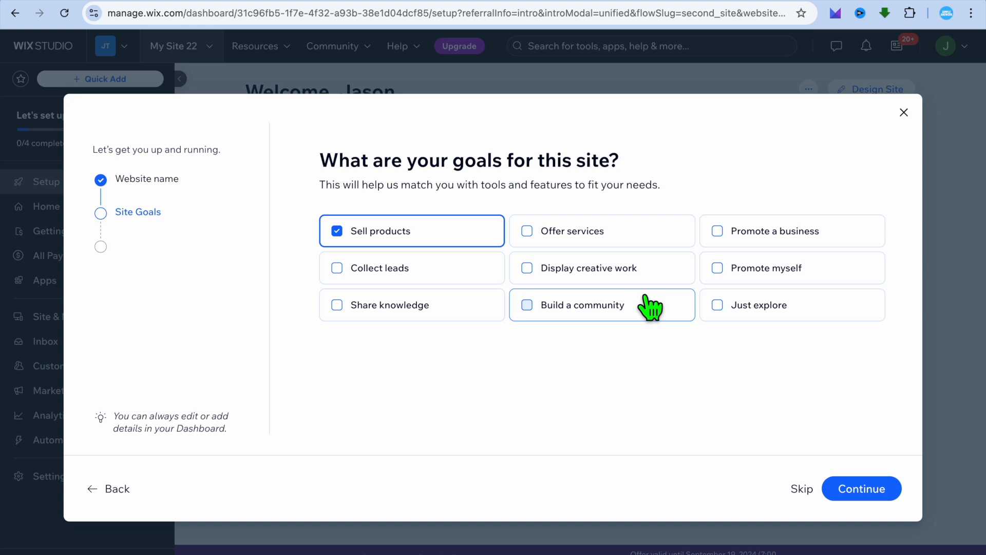
pyautogui.click(865, 489)
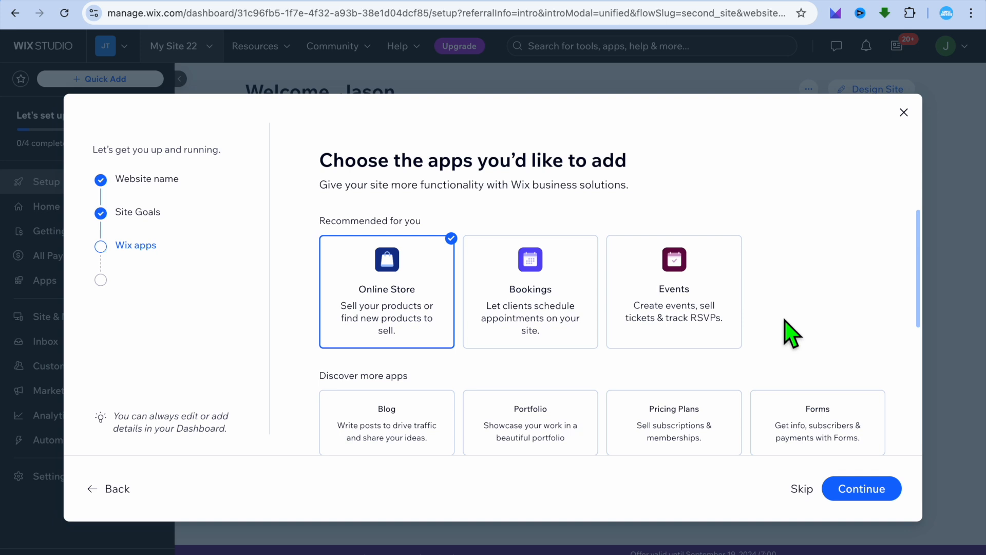
pyautogui.scroll(-3, 791, 334)
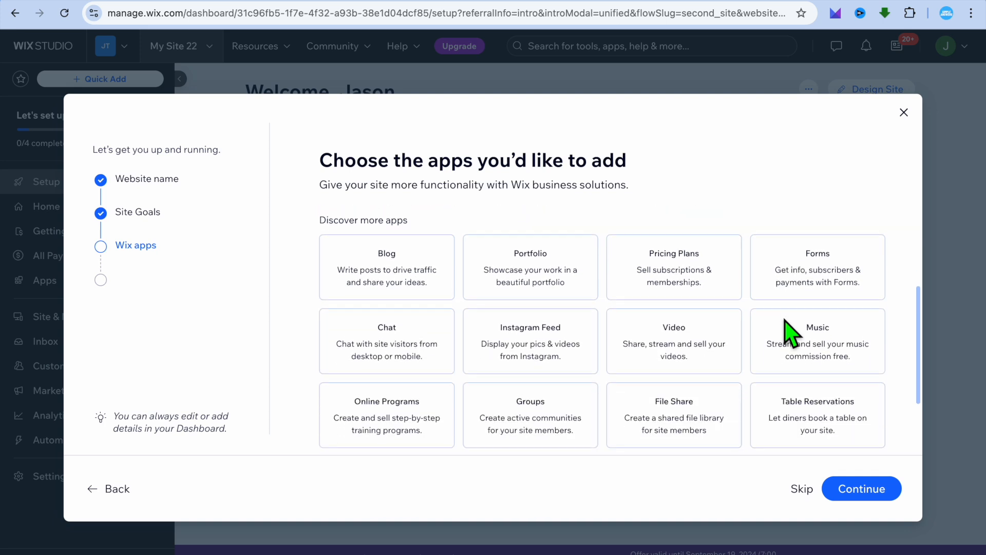
pyautogui.scroll(3, 785, 319)
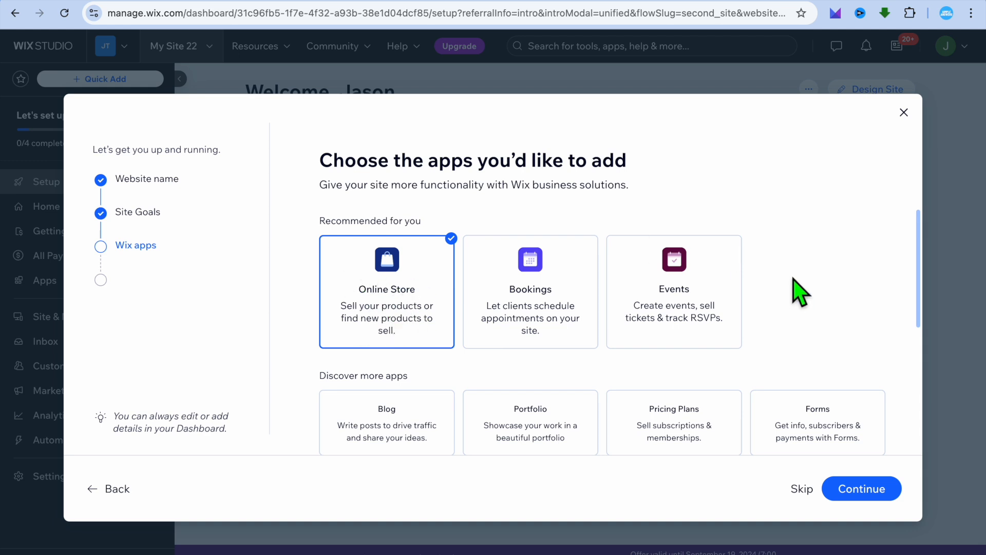
pyautogui.click(866, 492)
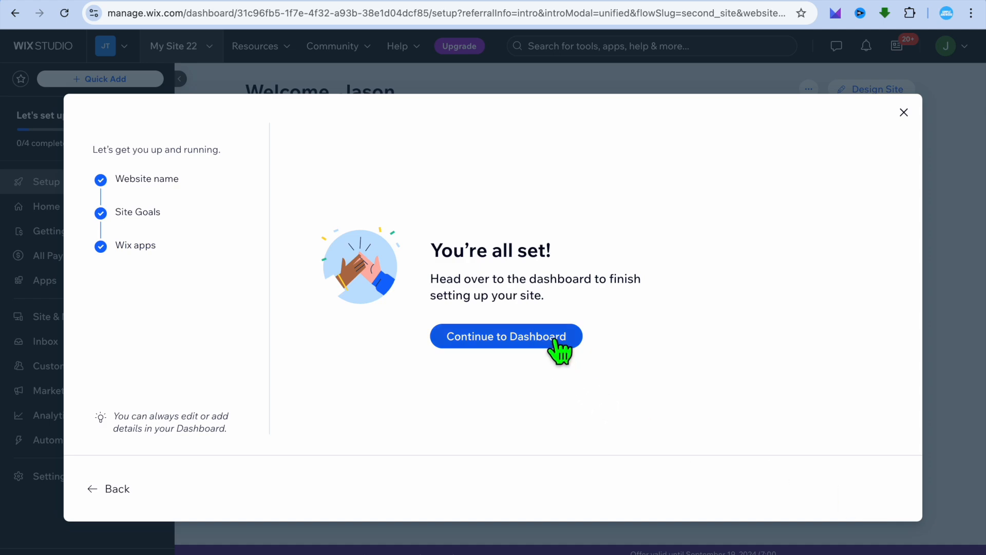
pyautogui.click(554, 340)
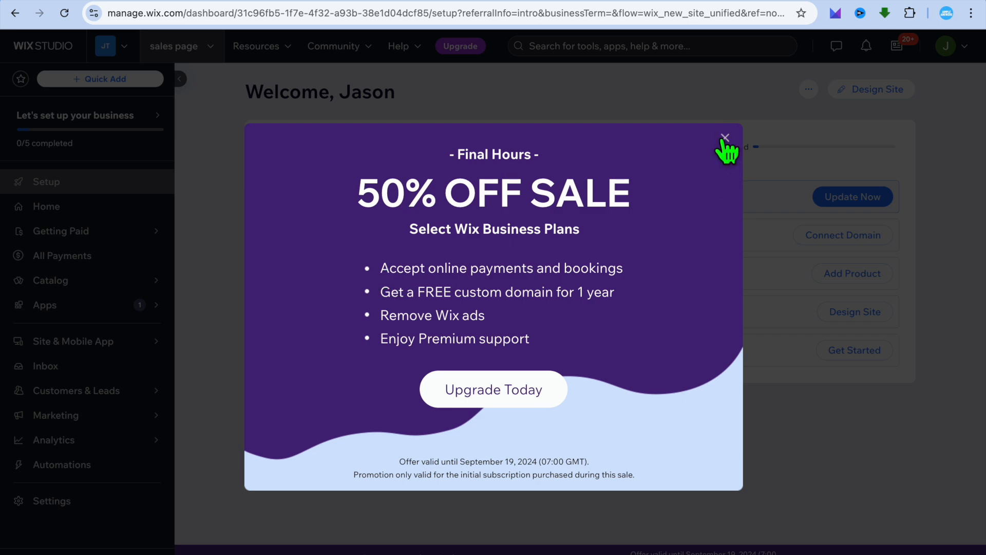
# - Open the store's product catalog, retry loading its items and dismiss the pop-up notices
pyautogui.click(725, 138)
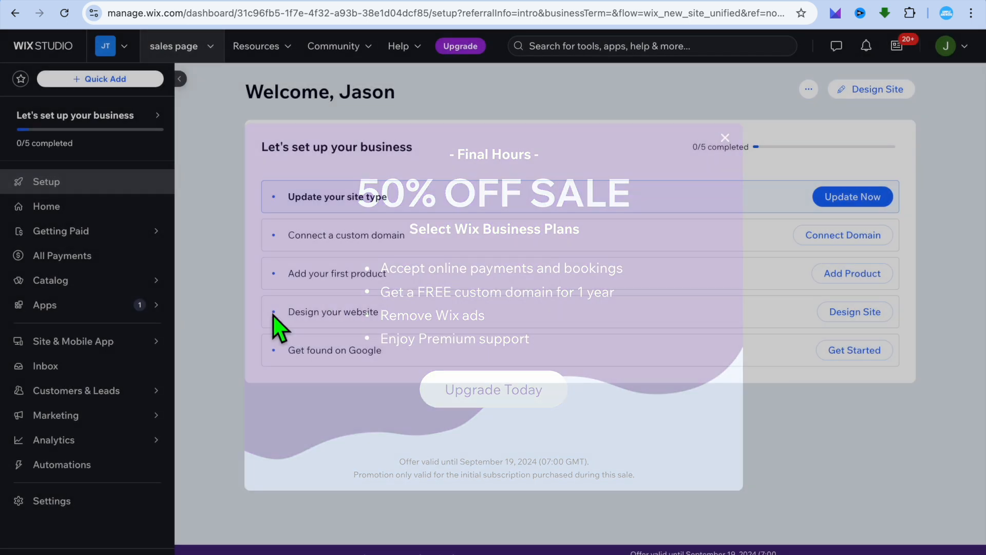
pyautogui.click(64, 283)
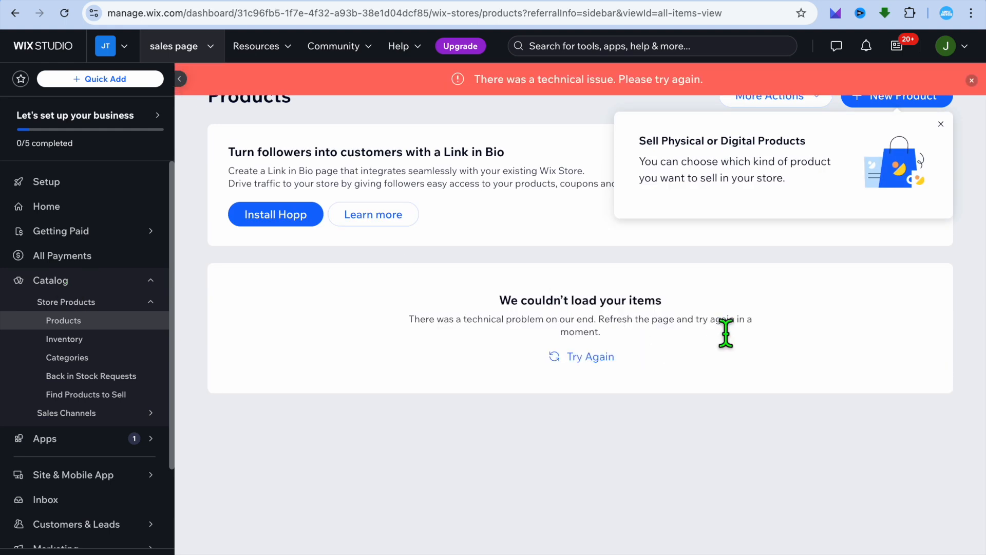
pyautogui.click(590, 354)
pyautogui.click(971, 80)
pyautogui.click(941, 124)
# - Start a new product of the Digital file type, retrying the page load
pyautogui.click(900, 100)
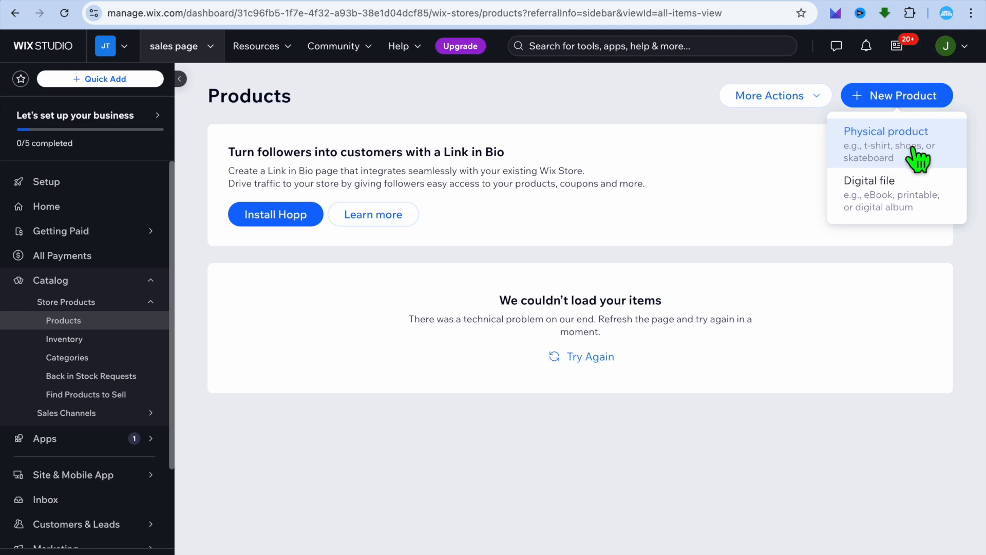
pyautogui.click(917, 199)
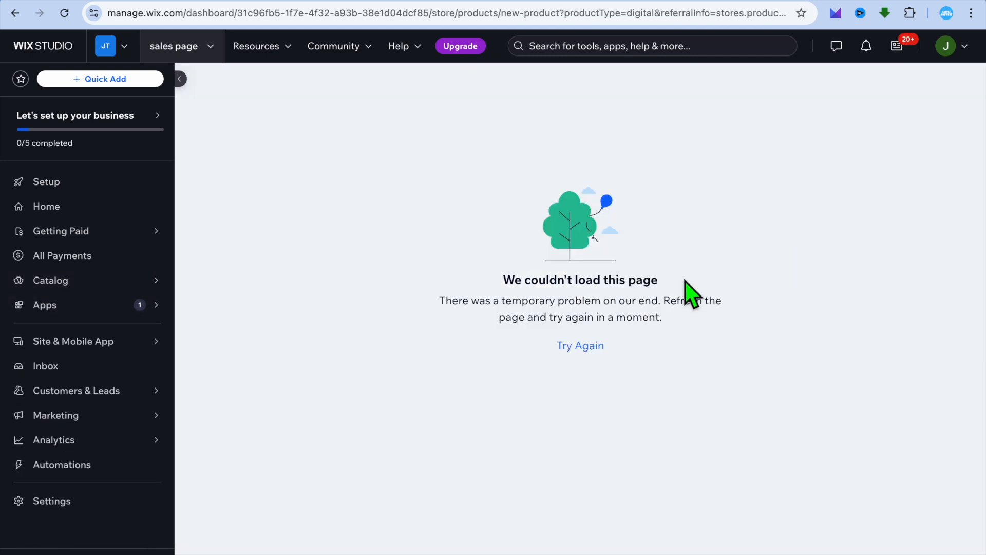
pyautogui.click(580, 344)
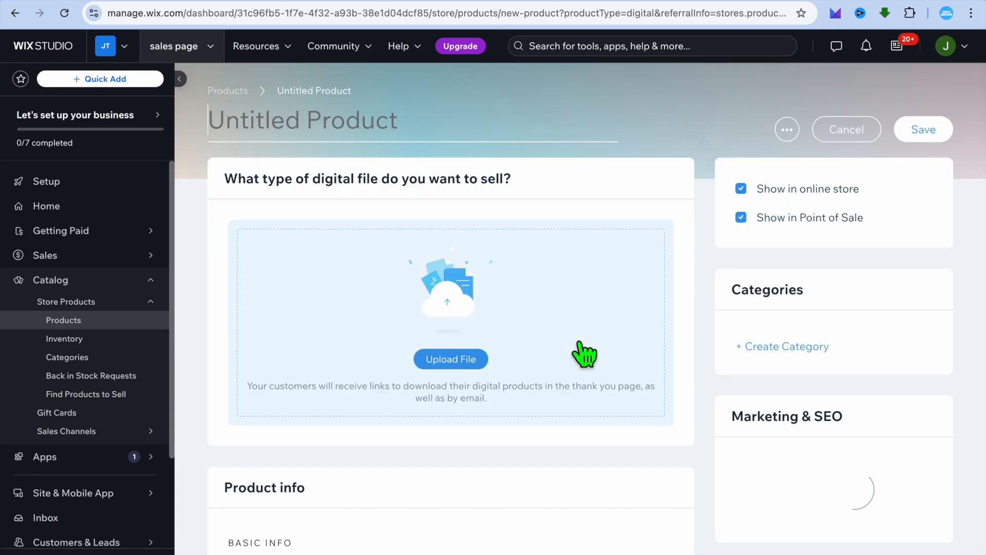
# - Upload the image "Blue Modern Eye Catching Vlog YouTube Thumbnail (45).png" from Downloads and add it as the product's digital file
pyautogui.click(459, 362)
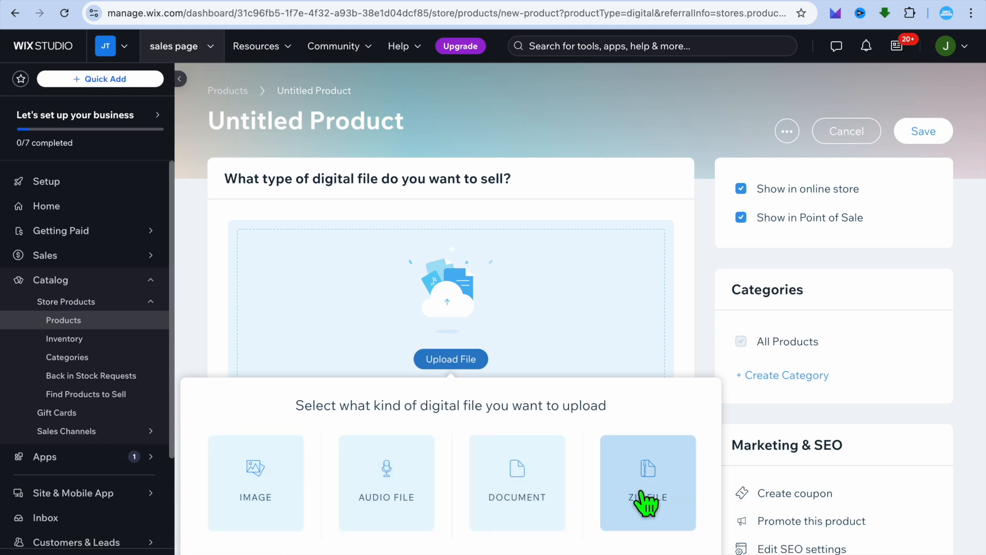
pyautogui.click(239, 483)
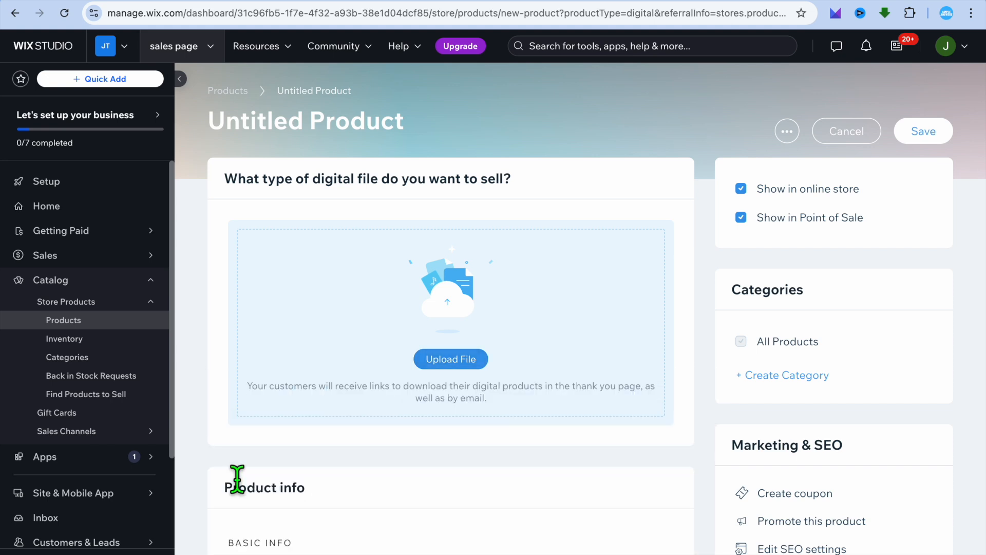
pyautogui.click(400, 401)
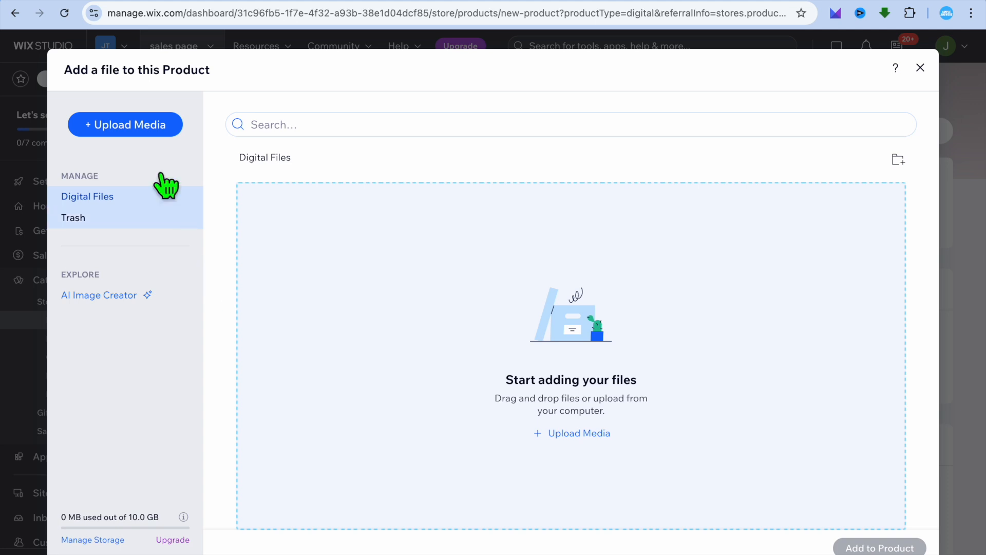
pyautogui.click(131, 126)
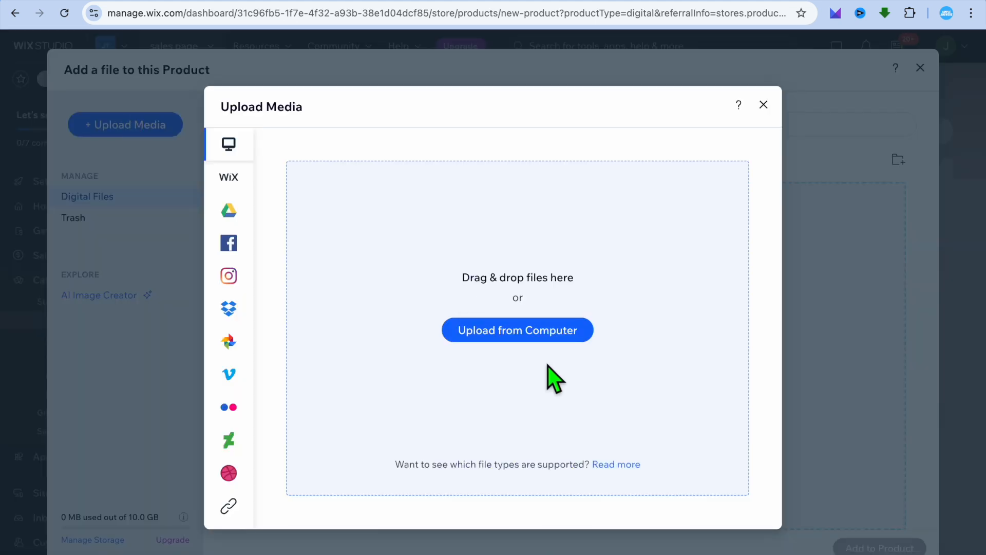
pyautogui.click(537, 339)
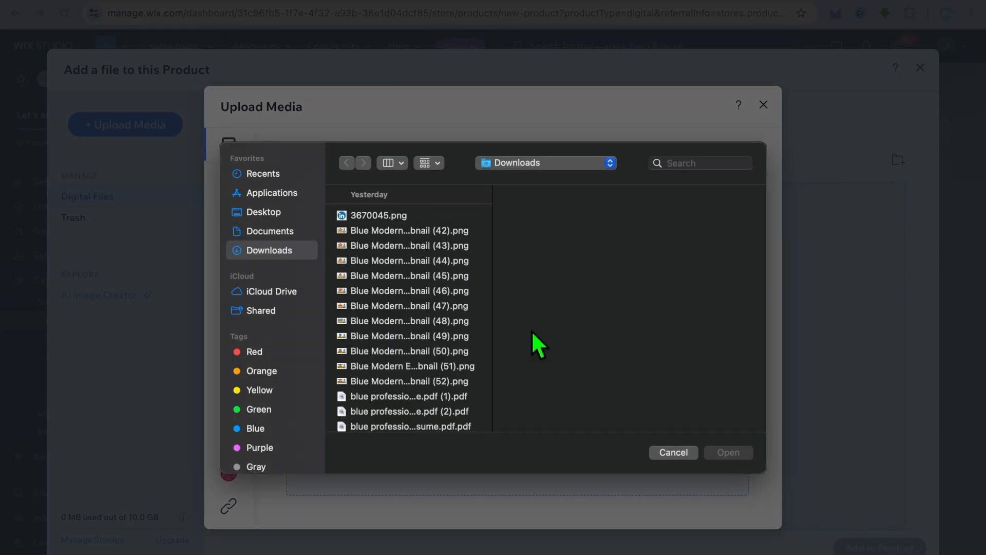
pyautogui.click(424, 280)
pyautogui.click(733, 453)
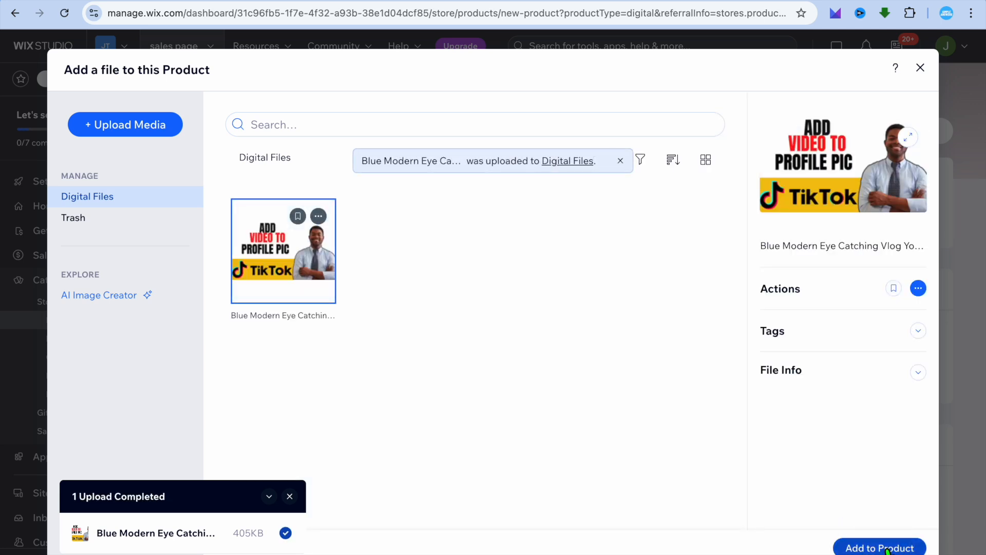
pyautogui.click(888, 548)
# - Name the digital product "test product" in its basic info
pyautogui.scroll(-5, 587, 430)
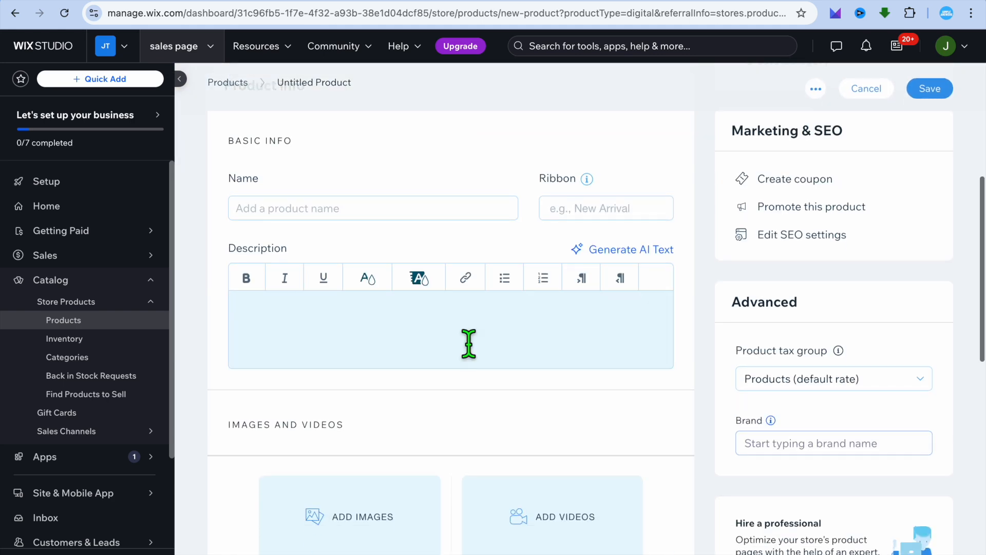
pyautogui.click(329, 219)
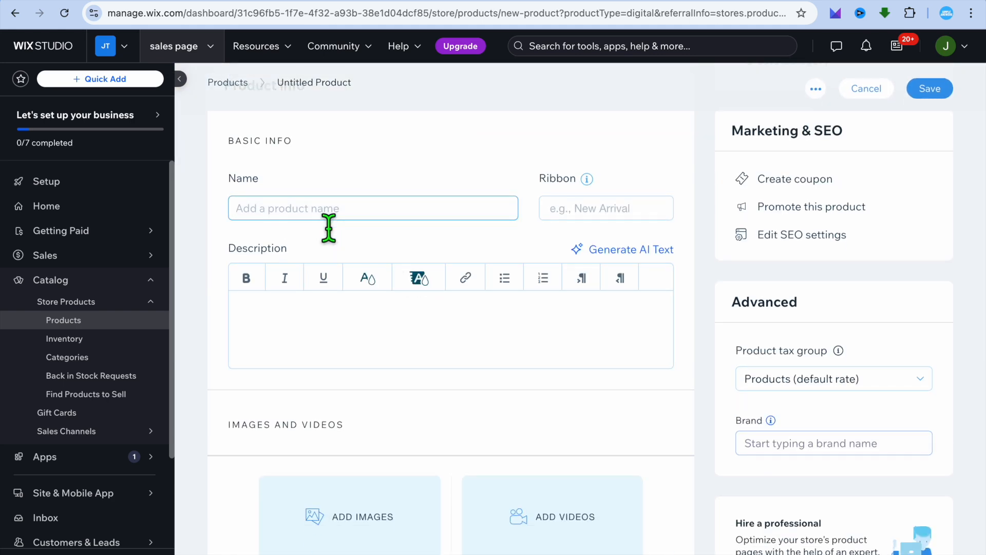
pyautogui.write('test')
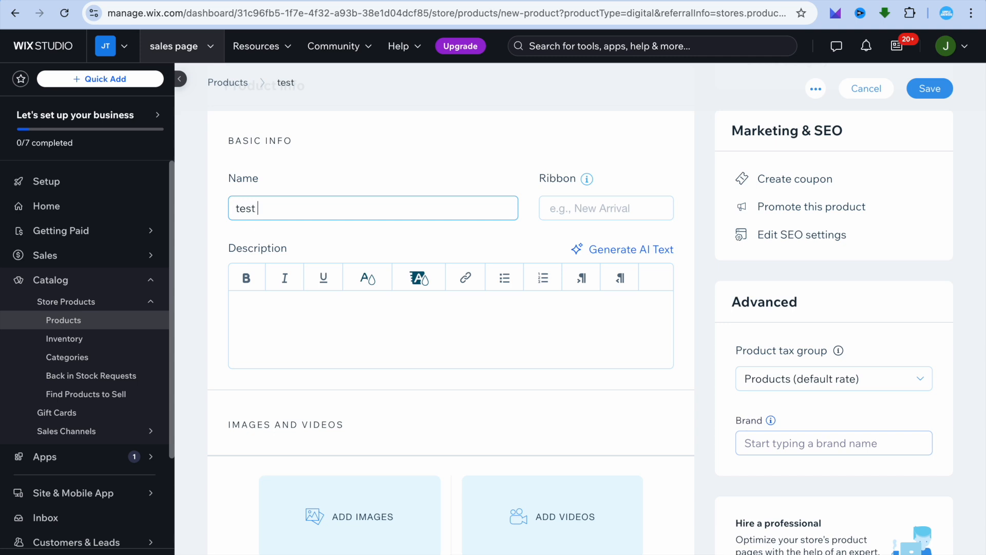
pyautogui.write(' product')
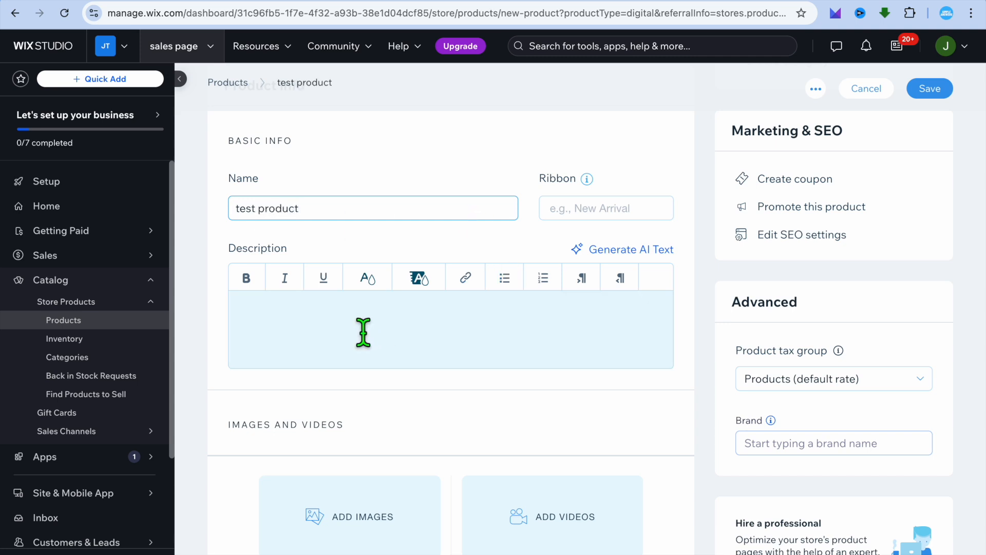
# - Upload "Blue Modern Eye Catching Vlog YouTube Thumbnail (51).png" from Downloads and add it as the product's display image
pyautogui.scroll(-5, 414, 359)
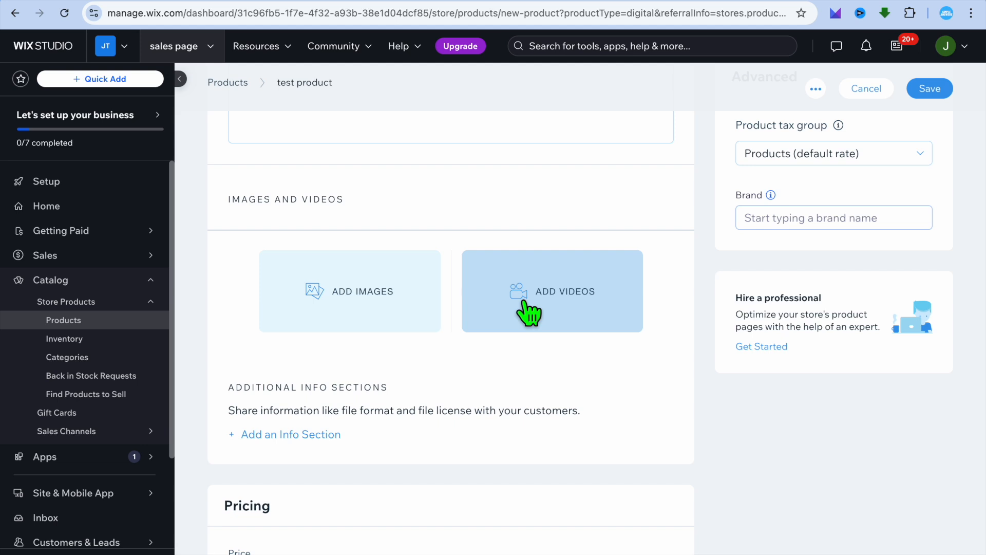
pyautogui.click(362, 293)
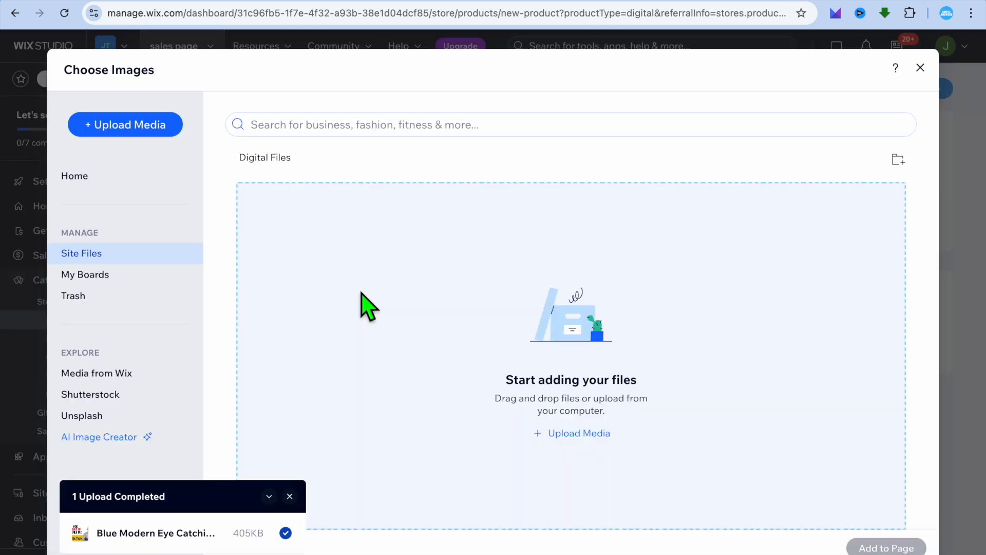
pyautogui.click(153, 133)
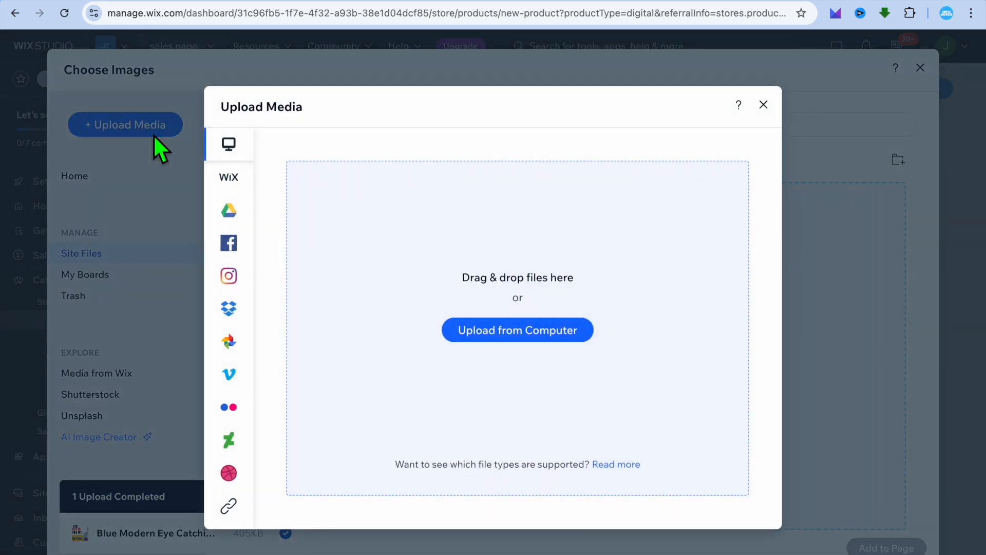
pyautogui.click(515, 340)
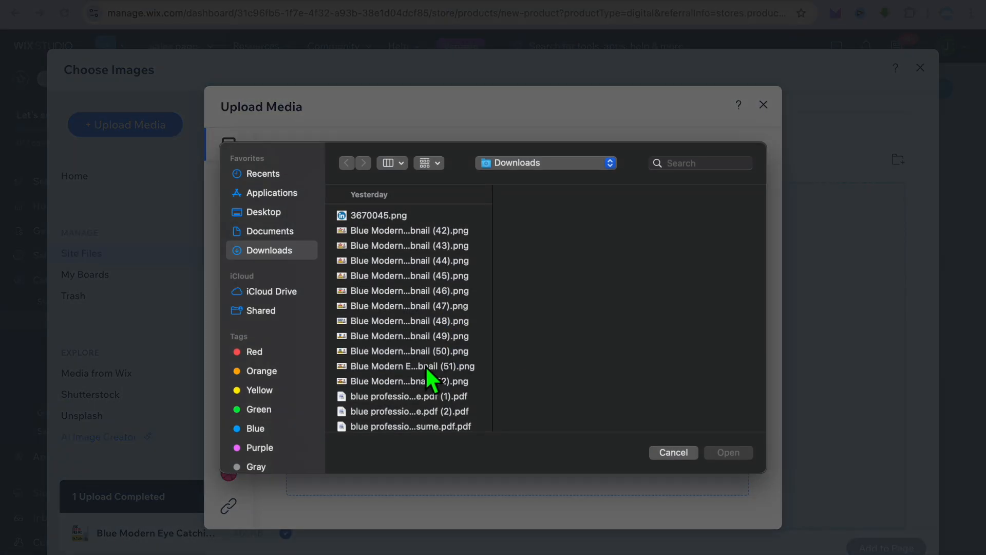
pyautogui.click(428, 367)
pyautogui.click(724, 453)
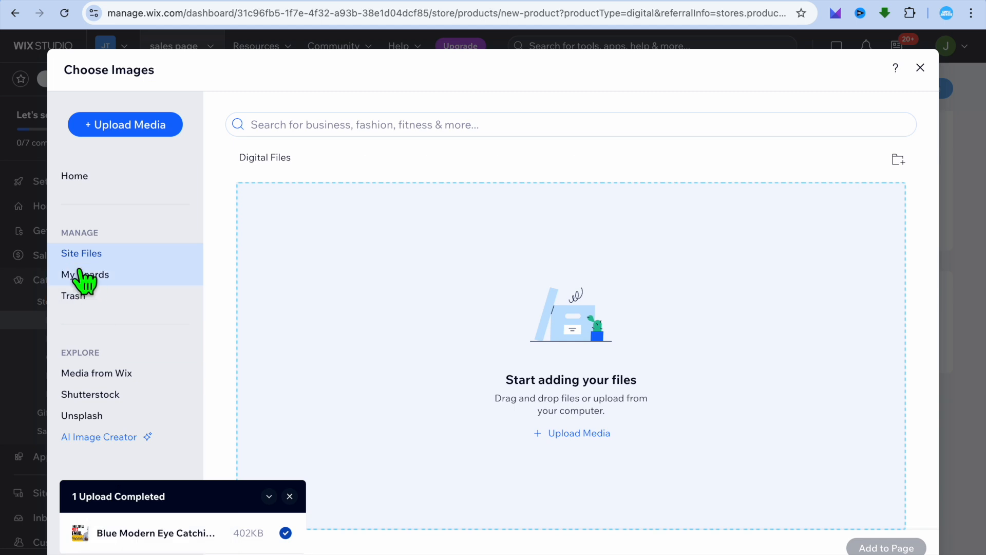
pyautogui.click(77, 177)
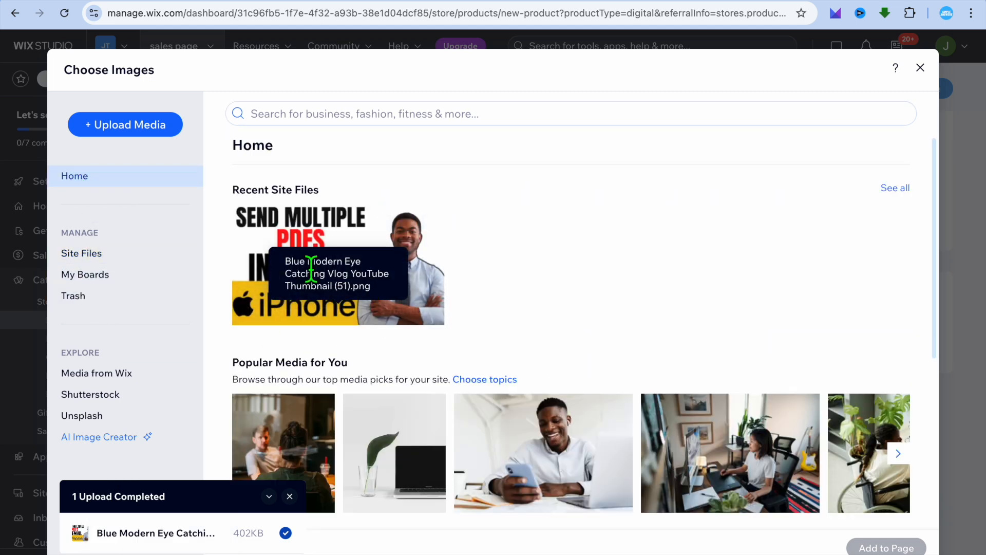
pyautogui.click(375, 319)
pyautogui.click(886, 547)
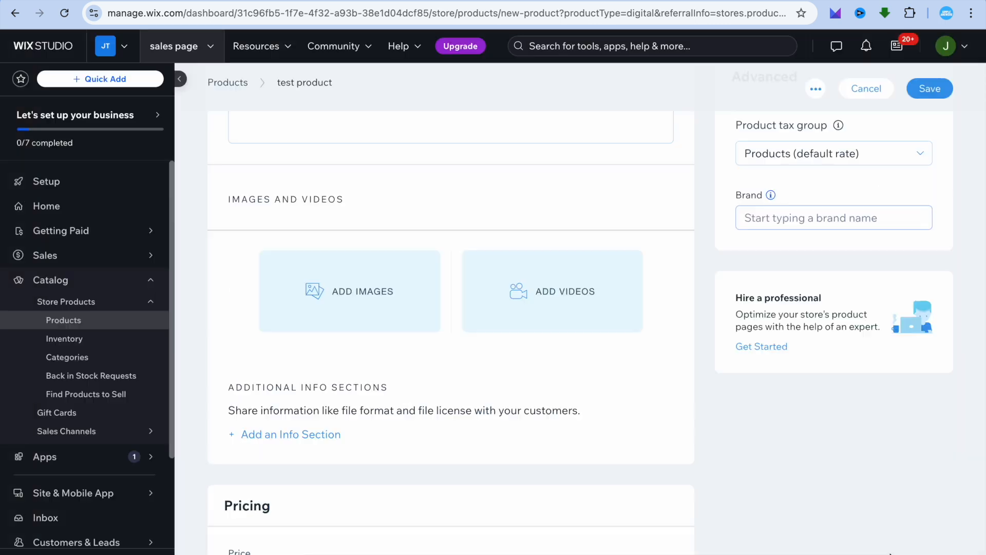
# - Set the product's price to J$ 10
pyautogui.scroll(-8, 667, 411)
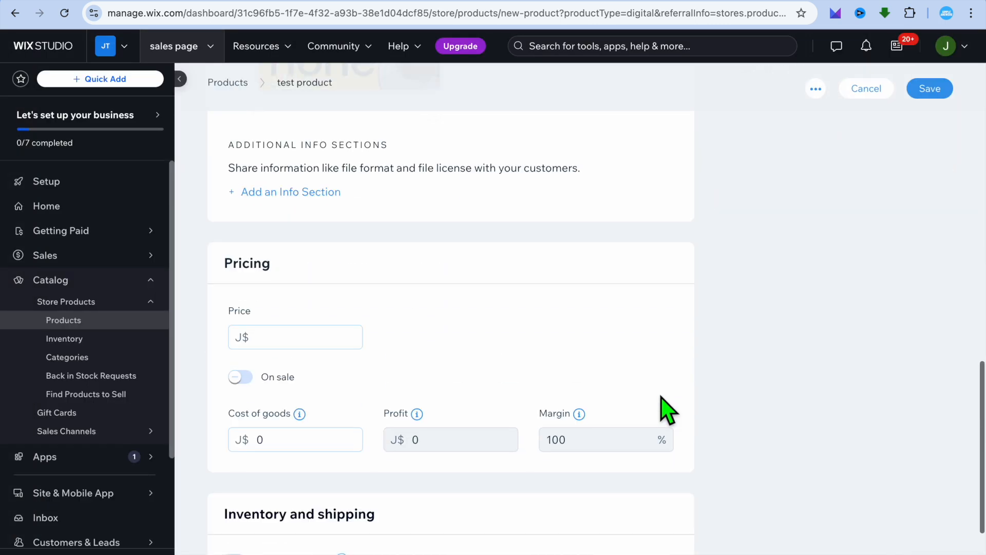
pyautogui.click(293, 241)
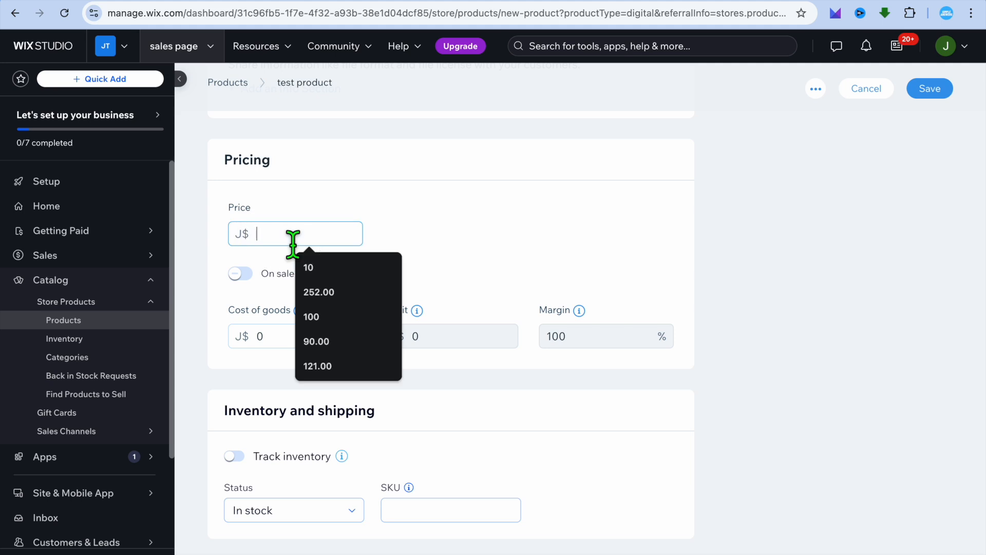
pyautogui.click(331, 267)
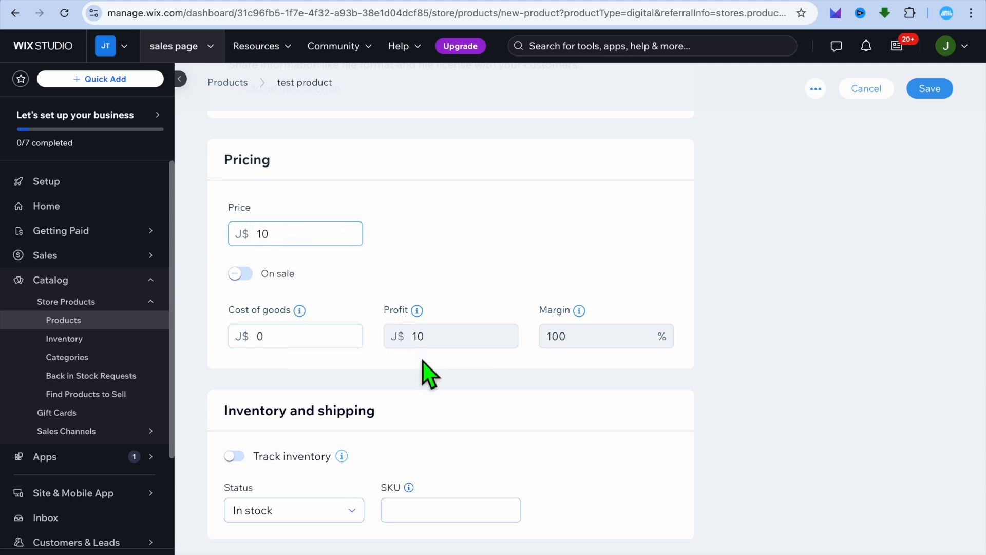
# - Save the new digital product to the store catalog
pyautogui.scroll(-1, 429, 373)
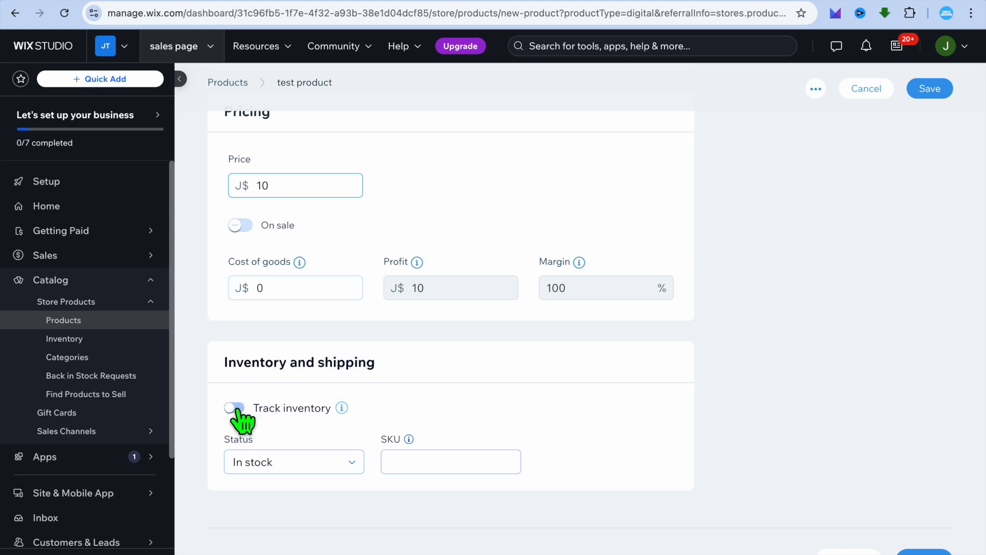
pyautogui.click(932, 91)
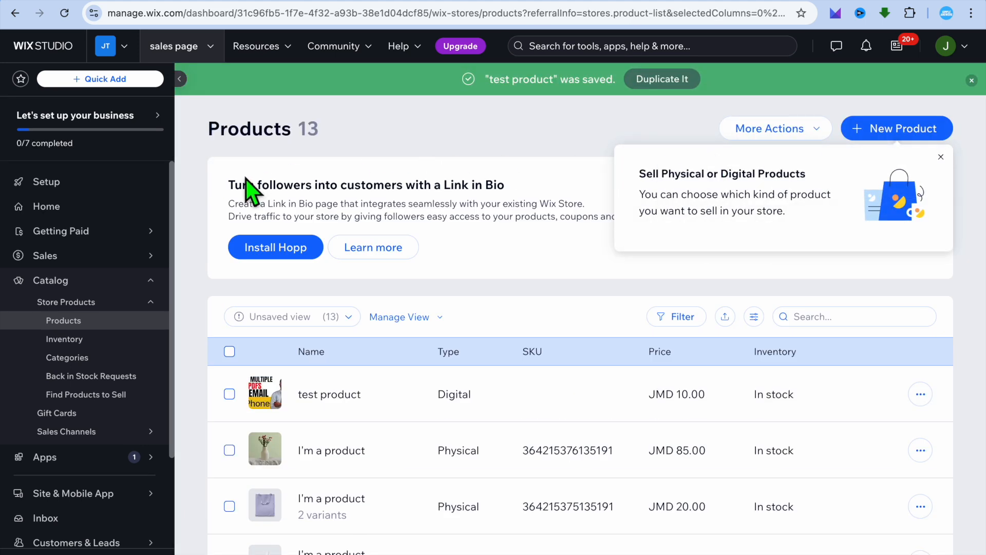
# - Choose the "Coming Soon Landing Page" template for the site, open it for editing and dismiss the AI content dialog
pyautogui.click(68, 192)
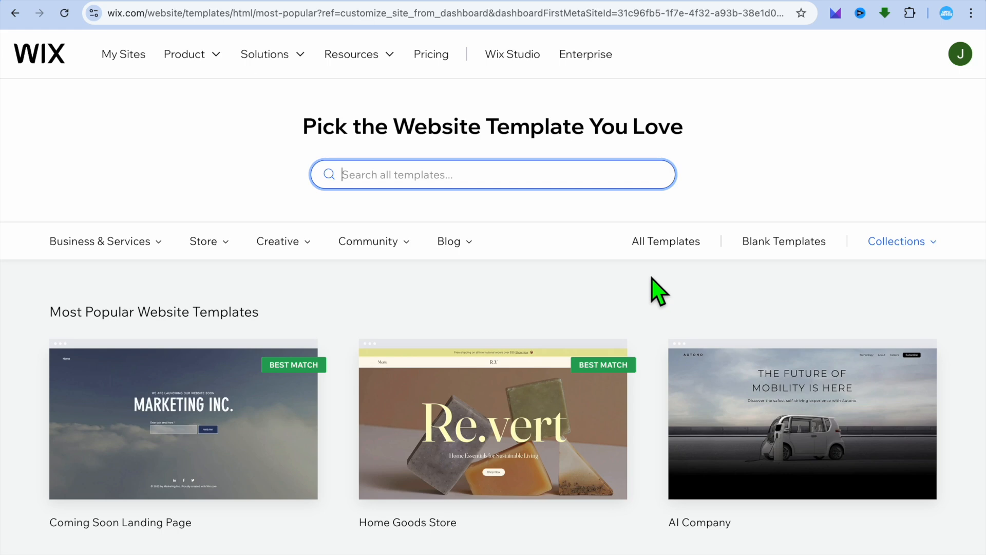
pyautogui.scroll(-3, 535, 291)
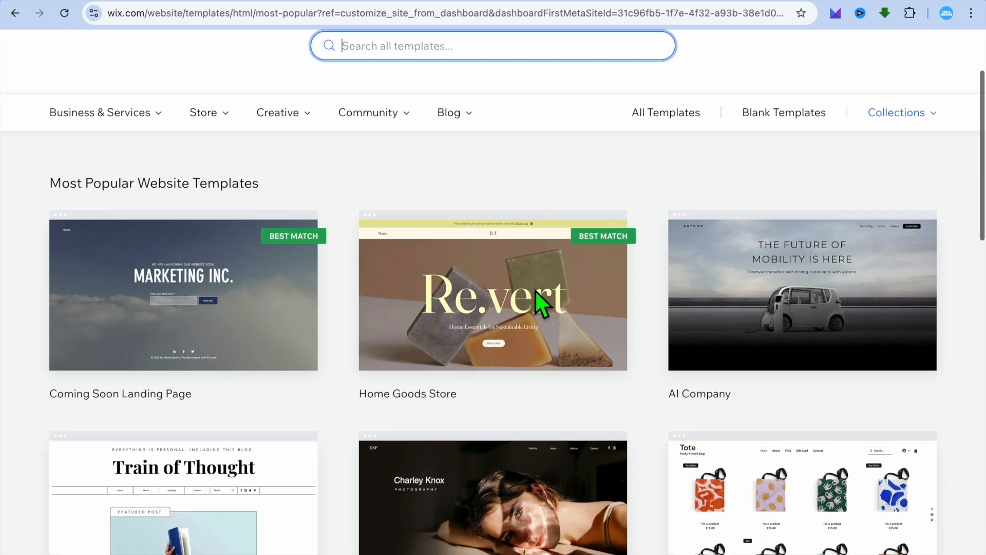
pyautogui.scroll(-6, 308, 282)
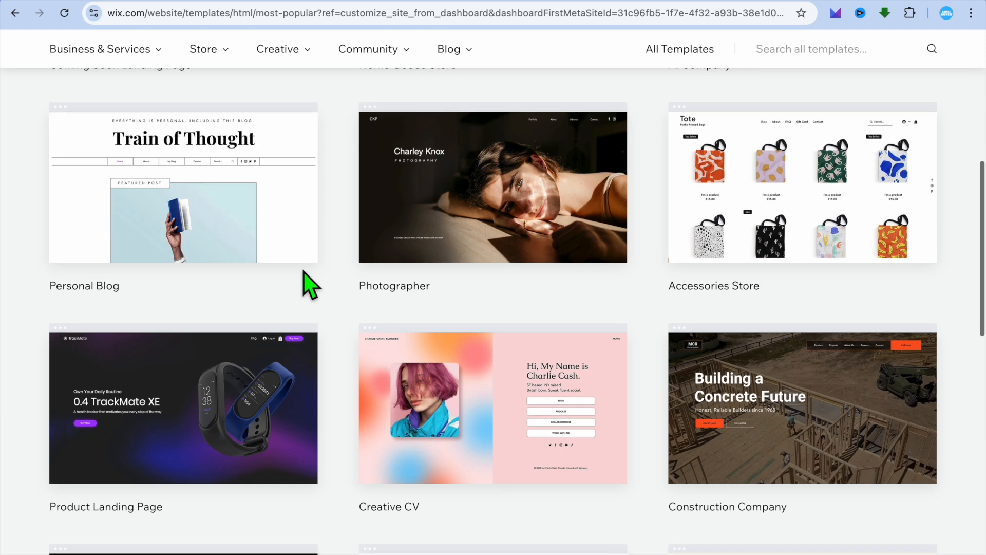
pyautogui.scroll(5, 308, 282)
pyautogui.scroll(1, 308, 278)
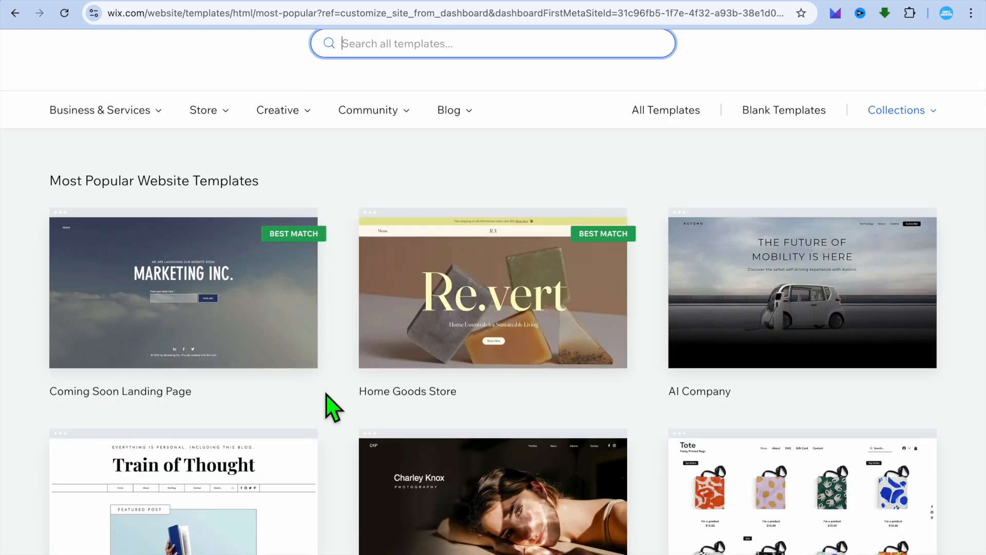
pyautogui.moveTo(275, 337)
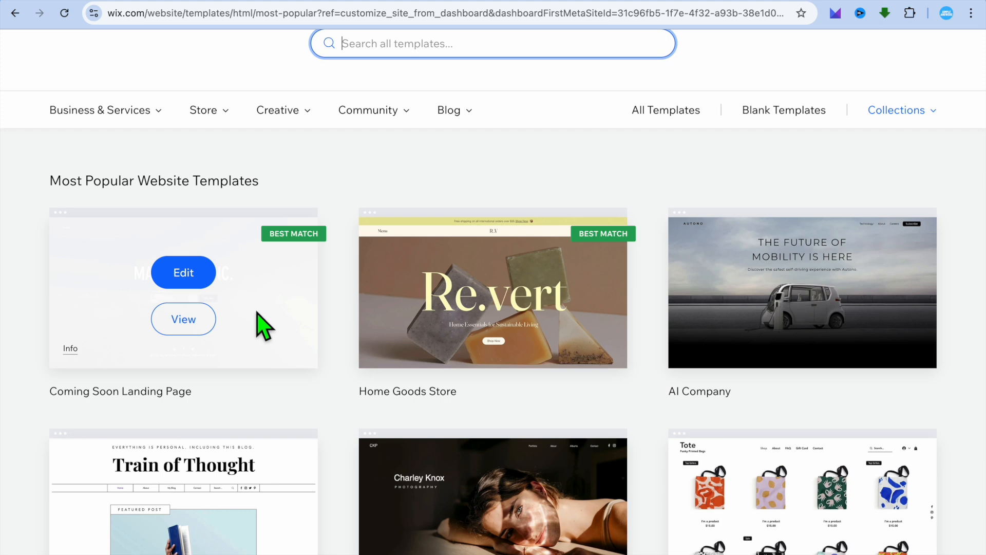
pyautogui.click(169, 271)
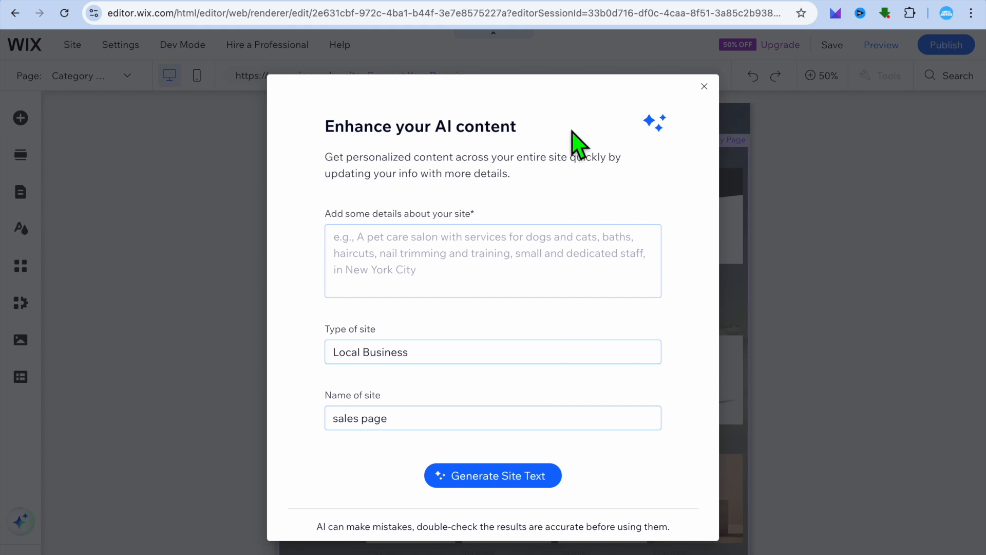
pyautogui.click(705, 86)
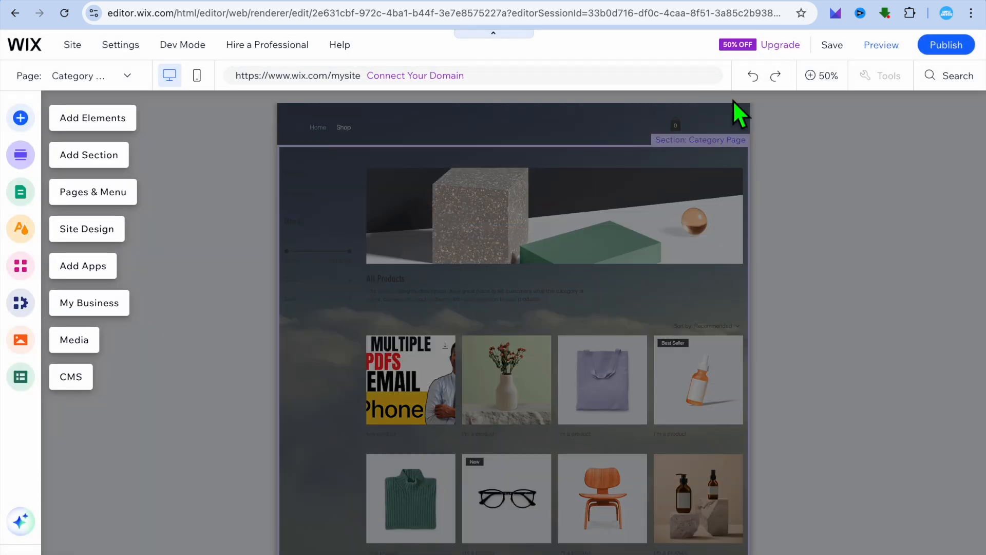
# - Set the editor zoom to 100%, look over the store's category page and switch to the Home page
pyautogui.click(822, 76)
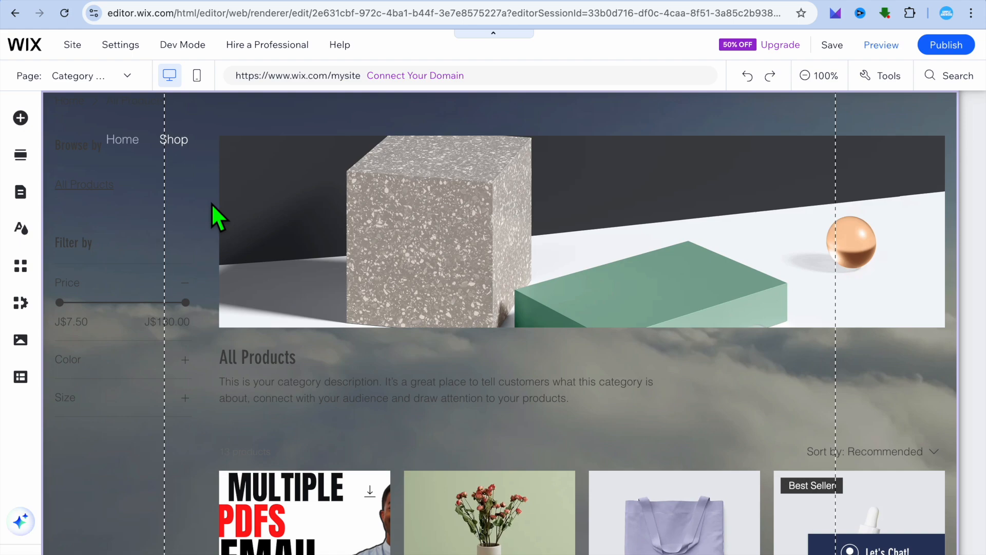
pyautogui.scroll(-8, 211, 202)
pyautogui.scroll(10, 211, 203)
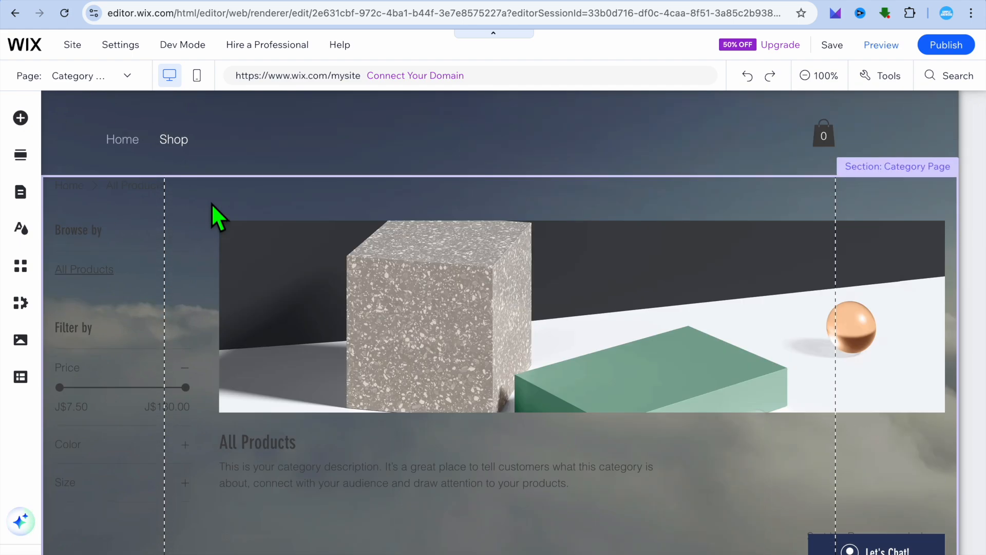
pyautogui.scroll(-6, 211, 202)
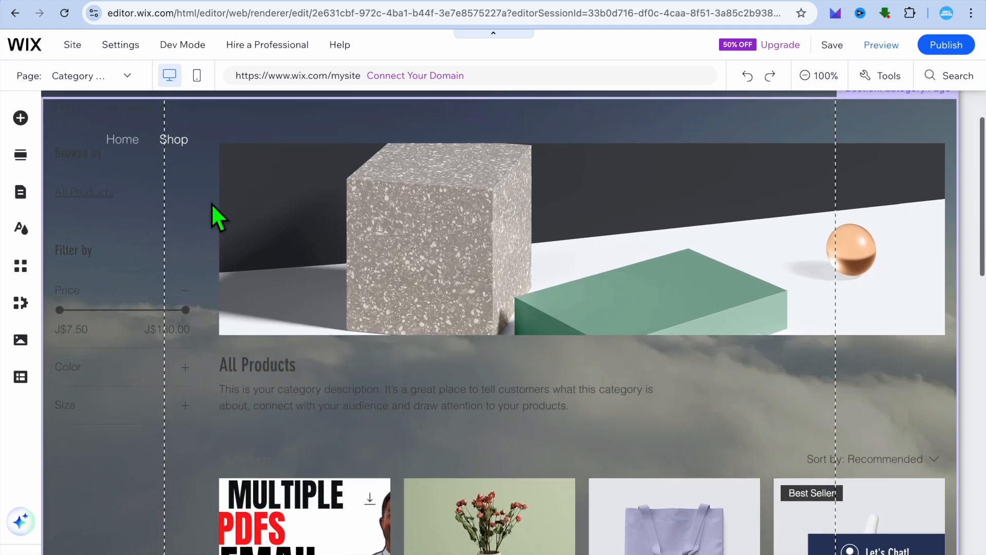
pyautogui.scroll(7, 211, 203)
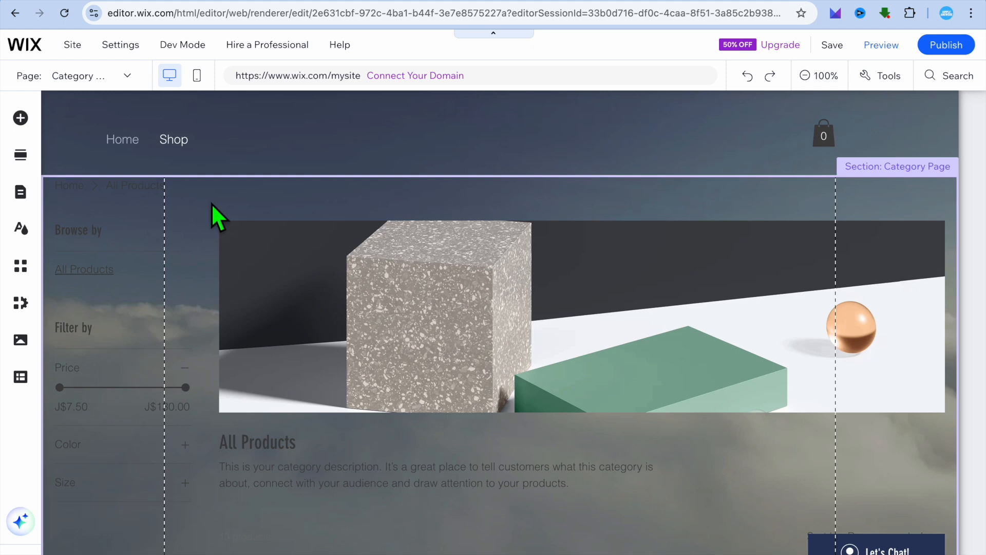
pyautogui.click(107, 82)
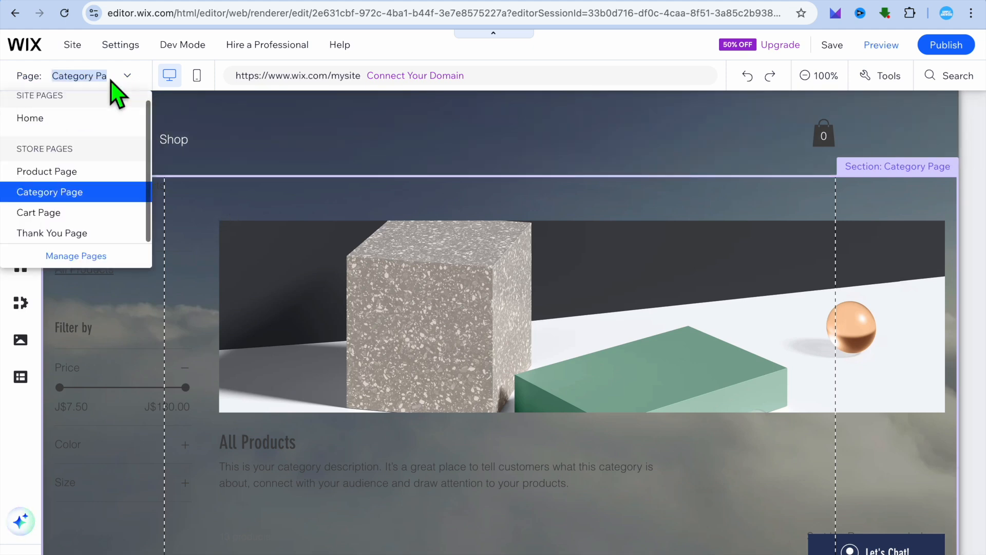
pyautogui.click(78, 118)
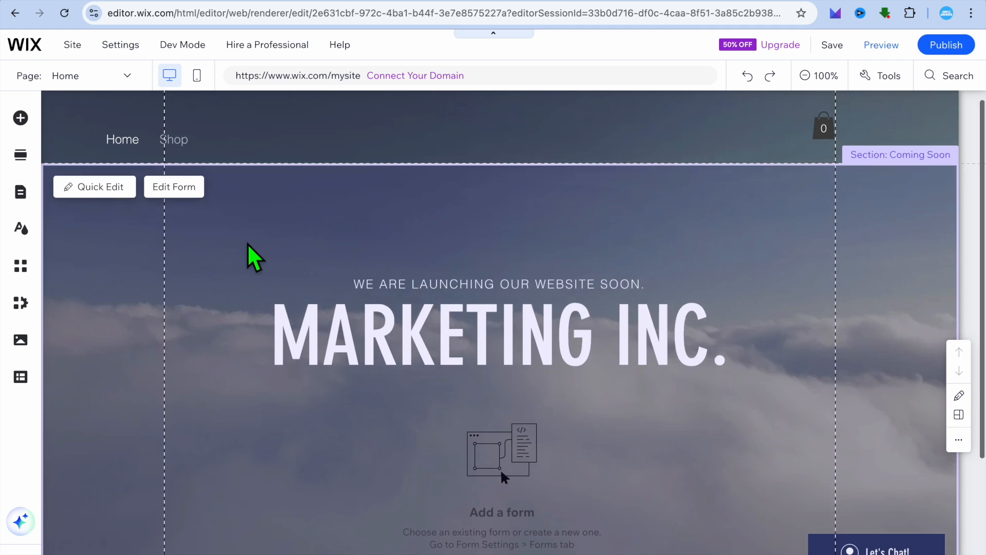
# - Delete the empty form below the "MARKETING INC." heading on the Home page
pyautogui.scroll(-3, 247, 242)
pyautogui.scroll(3, 248, 245)
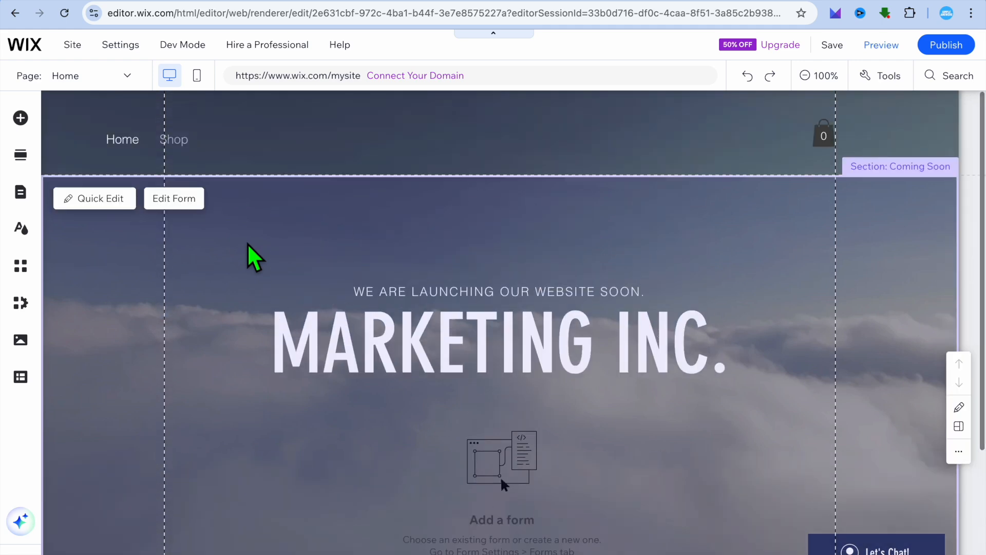
pyautogui.scroll(-3, 247, 242)
pyautogui.scroll(3, 247, 241)
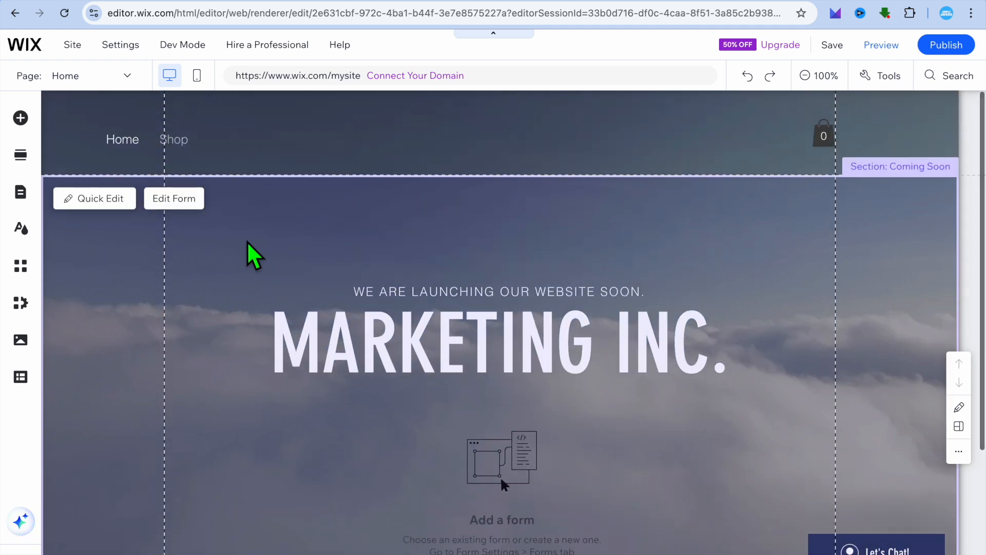
pyautogui.scroll(-3, 247, 242)
pyautogui.scroll(2, 248, 241)
pyautogui.scroll(1, 248, 241)
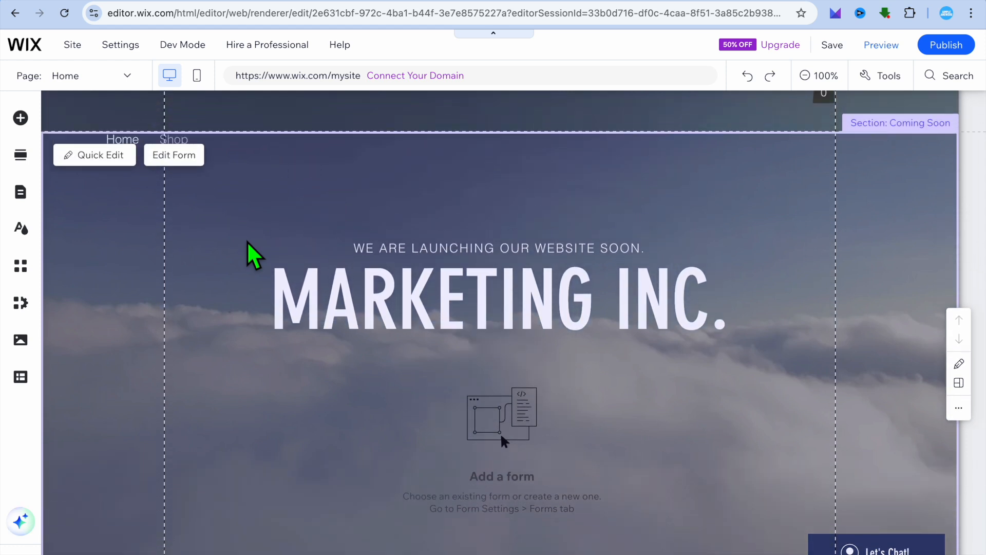
pyautogui.click(450, 277)
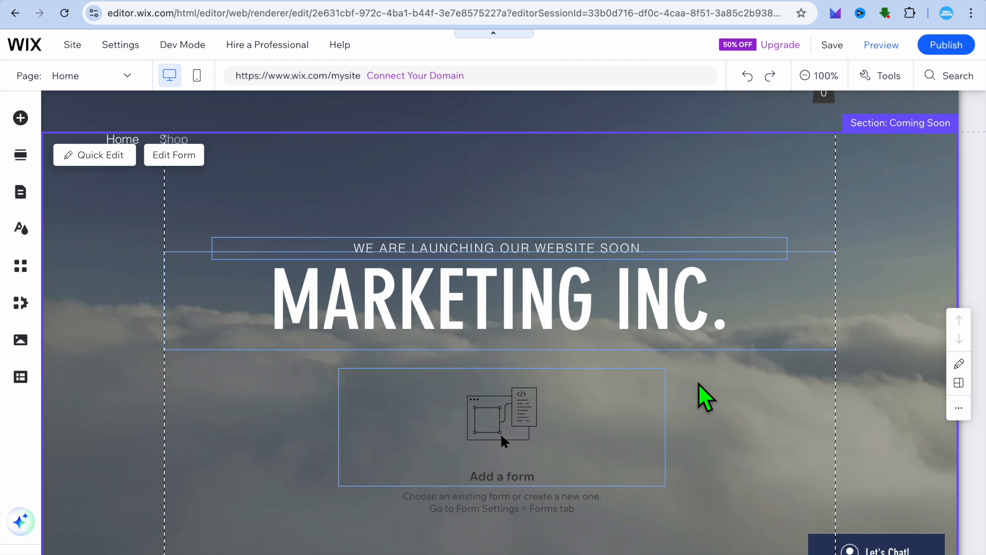
pyautogui.click(596, 411)
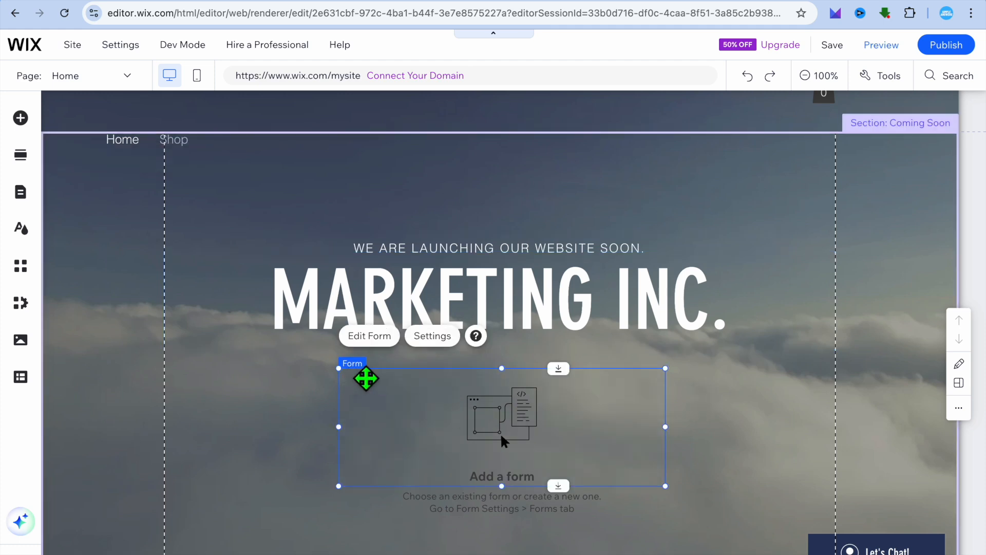
pyautogui.rightClick(443, 429)
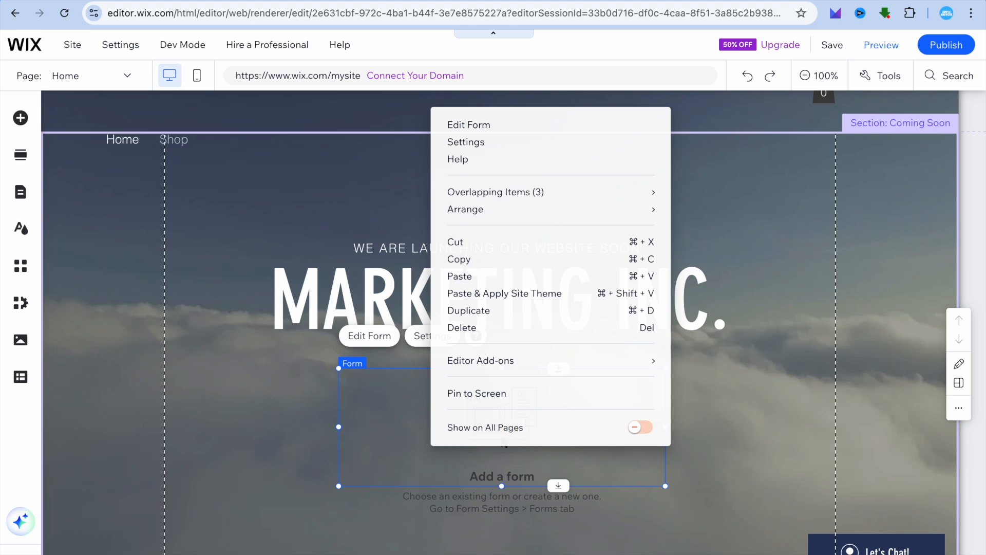
pyautogui.click(507, 329)
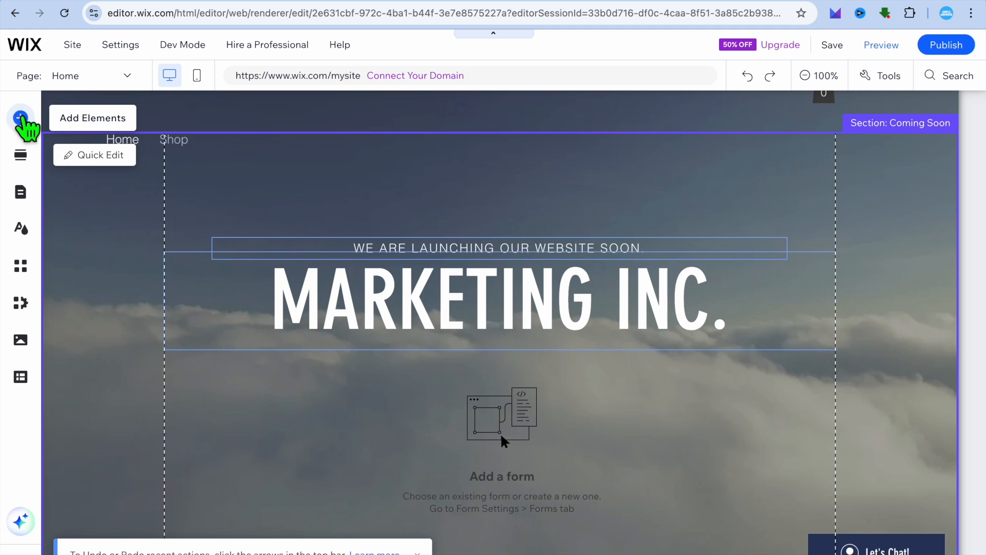
# - Add the green SHOP button with an arrow to the Coming Soon section and place it just below the heading
pyautogui.click(21, 119)
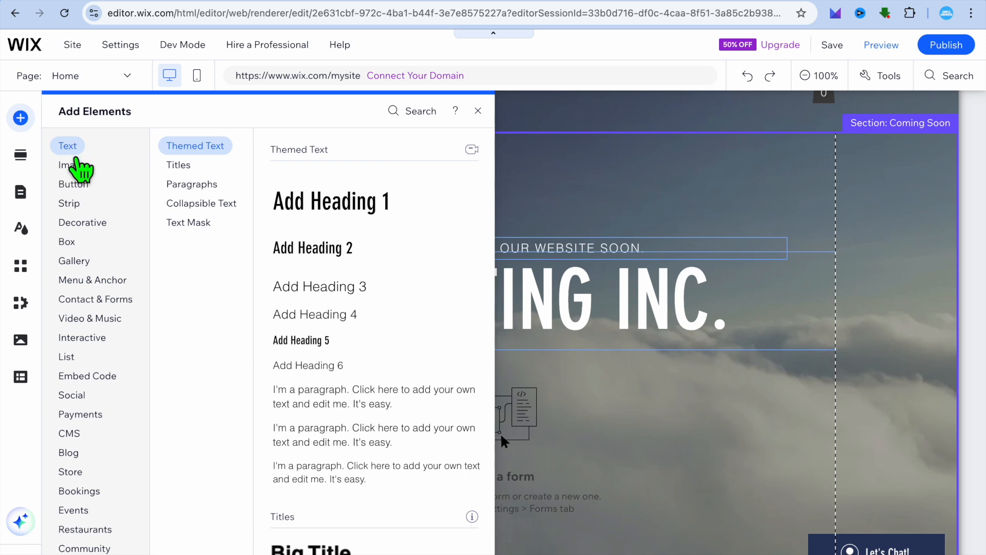
pyautogui.click(72, 184)
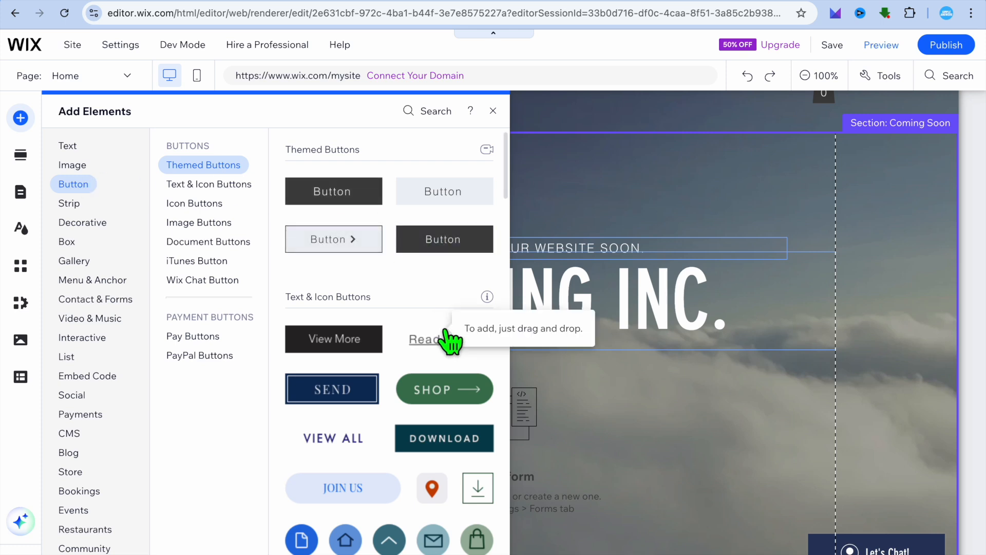
pyautogui.click(437, 386)
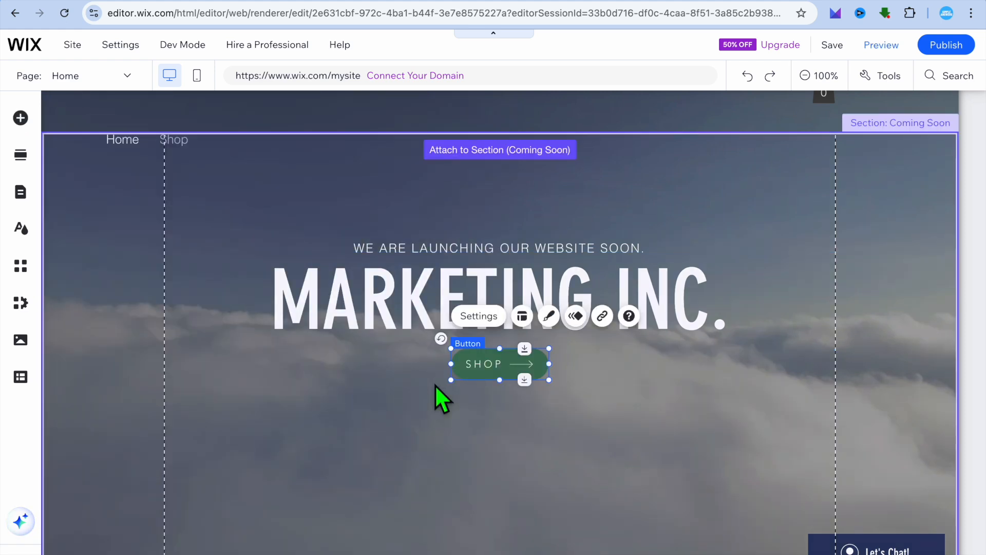
pyautogui.click(564, 435)
pyautogui.moveTo(488, 364); pyautogui.dragTo(460, 395)
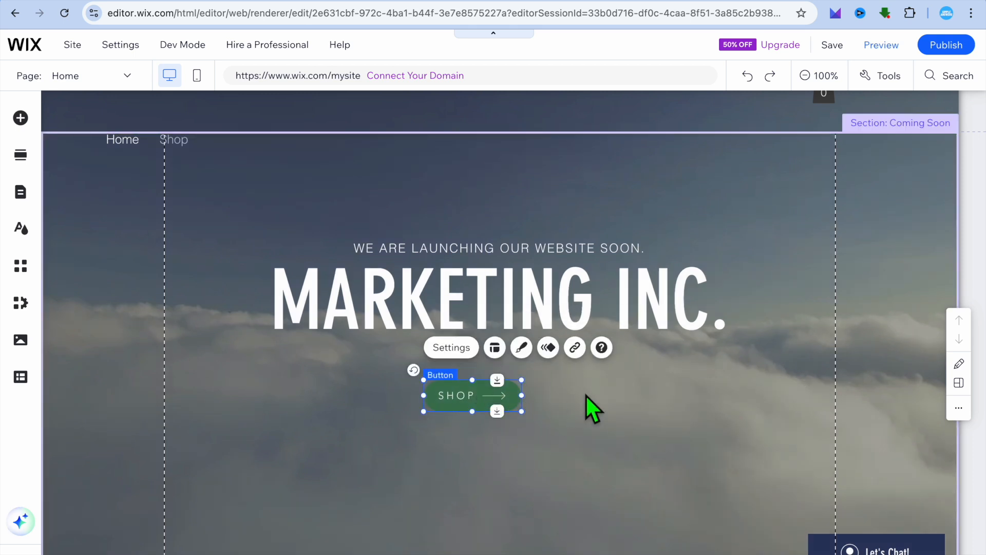
# - Link the SHOP button to the store's Product Page, with "I'm a product" as the item
pyautogui.click(575, 347)
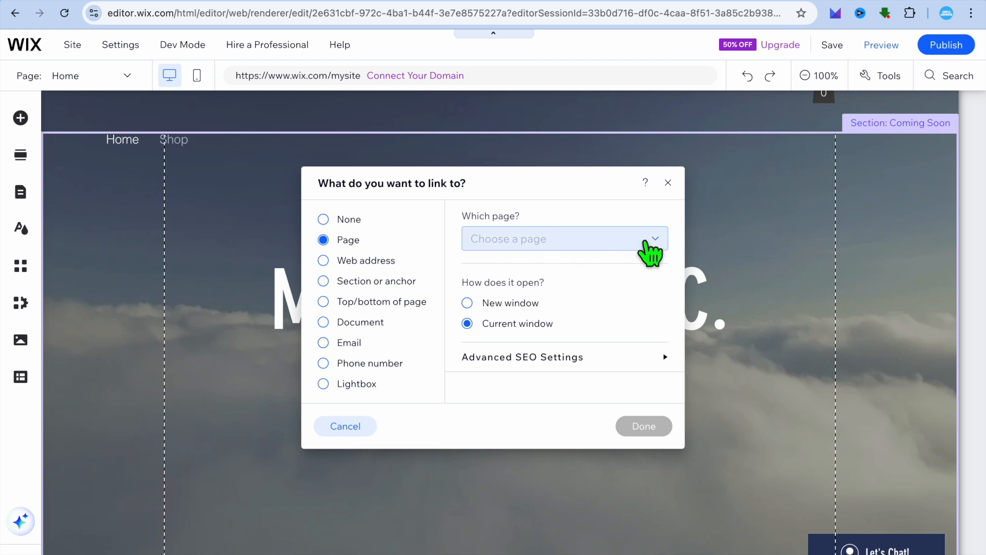
pyautogui.click(648, 243)
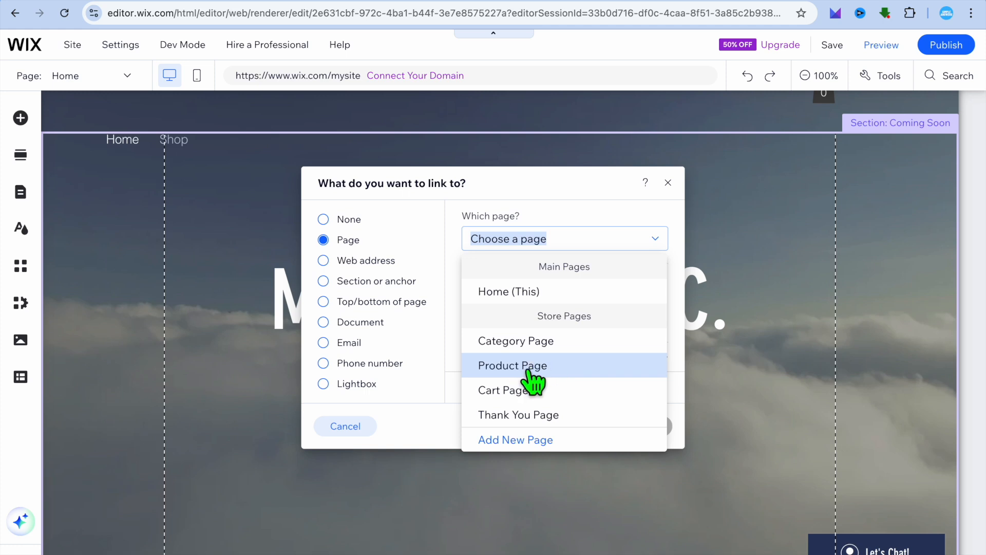
pyautogui.click(528, 372)
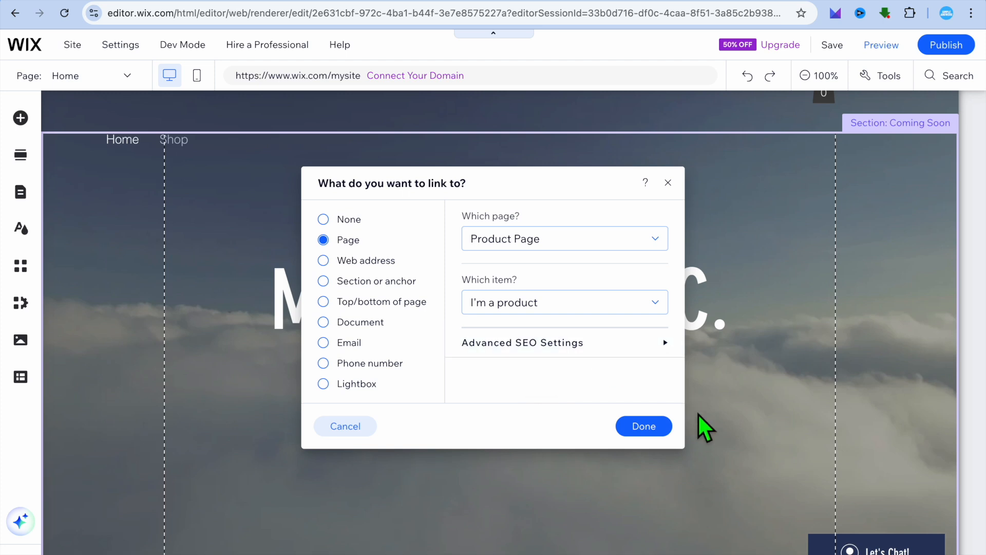
pyautogui.click(659, 429)
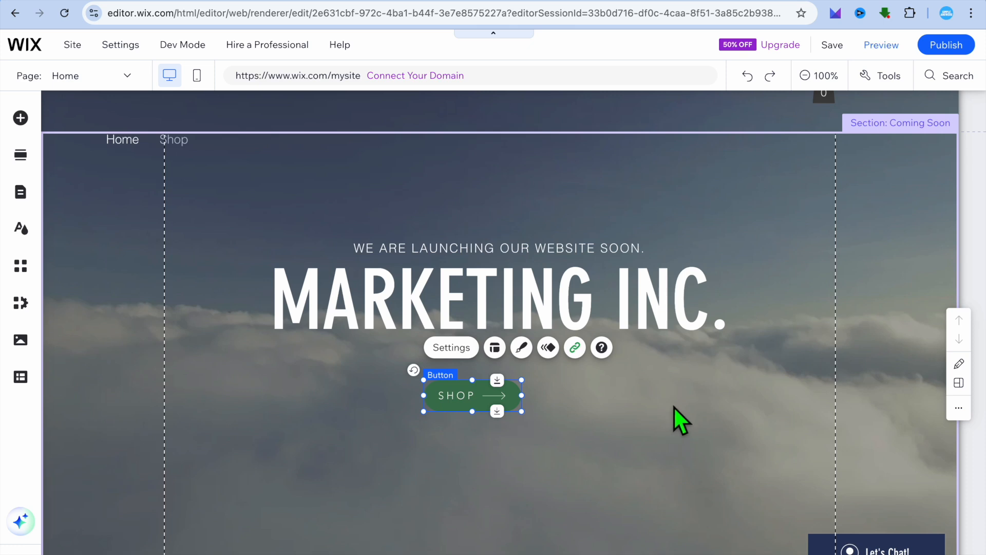
pyautogui.click(676, 399)
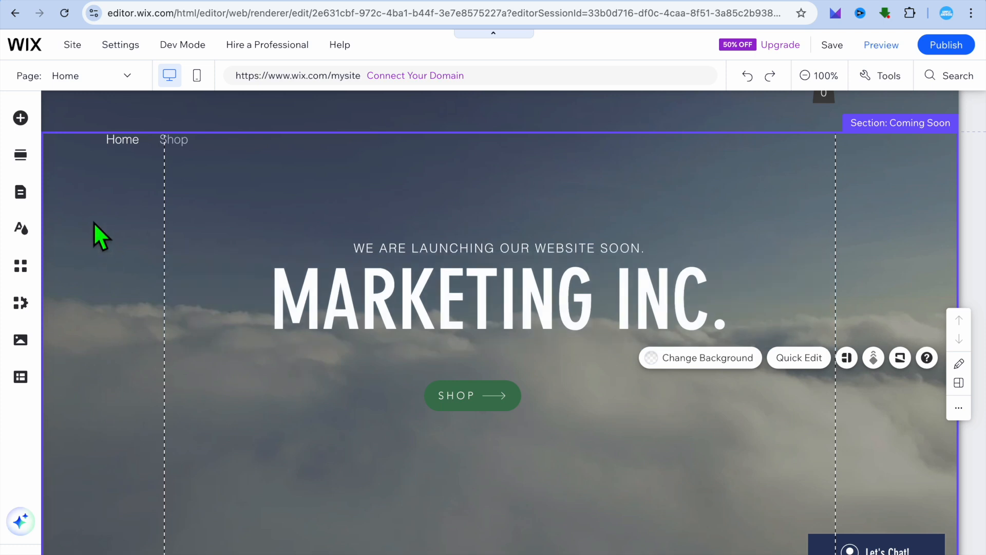
# - Set the Home page's layout to No header & footer in its page settings
pyautogui.click(20, 195)
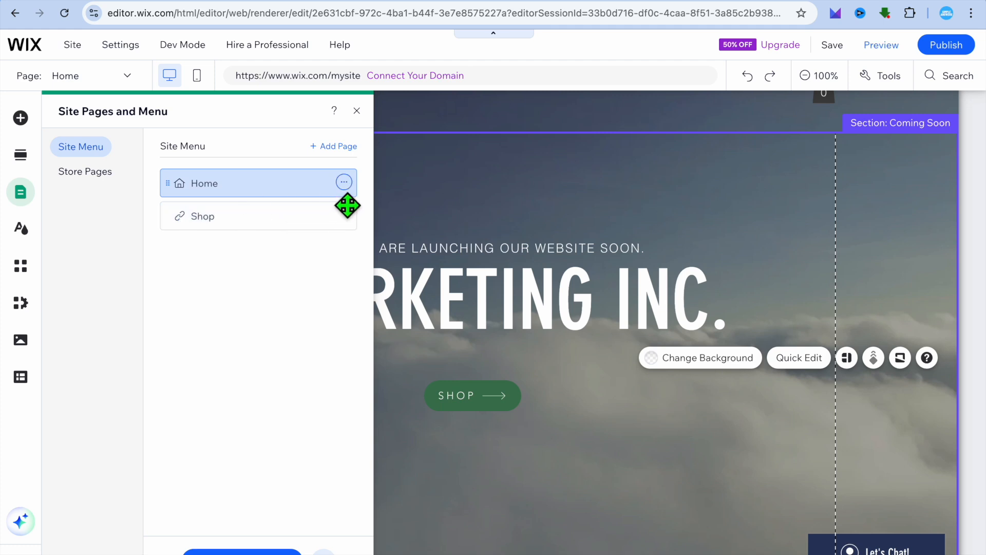
pyautogui.click(346, 185)
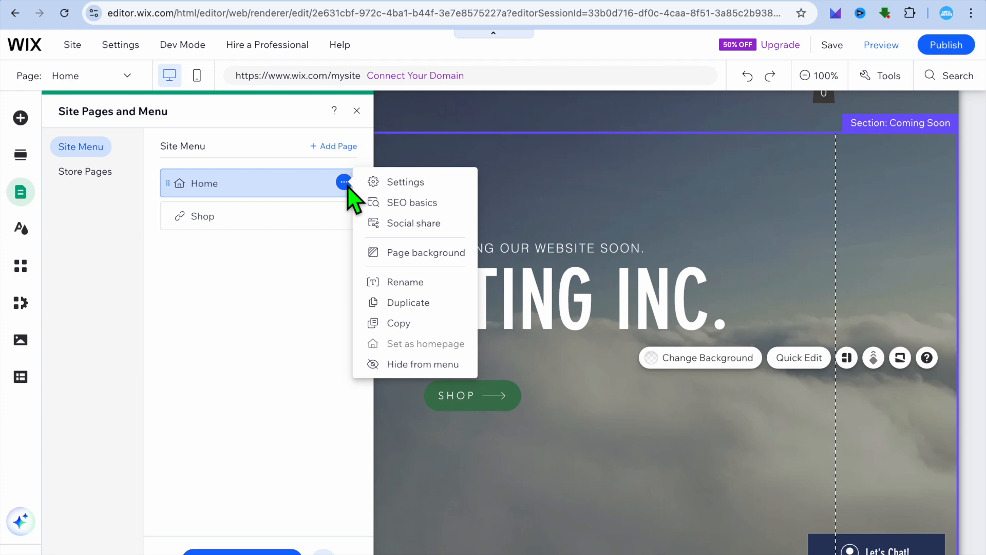
pyautogui.click(400, 185)
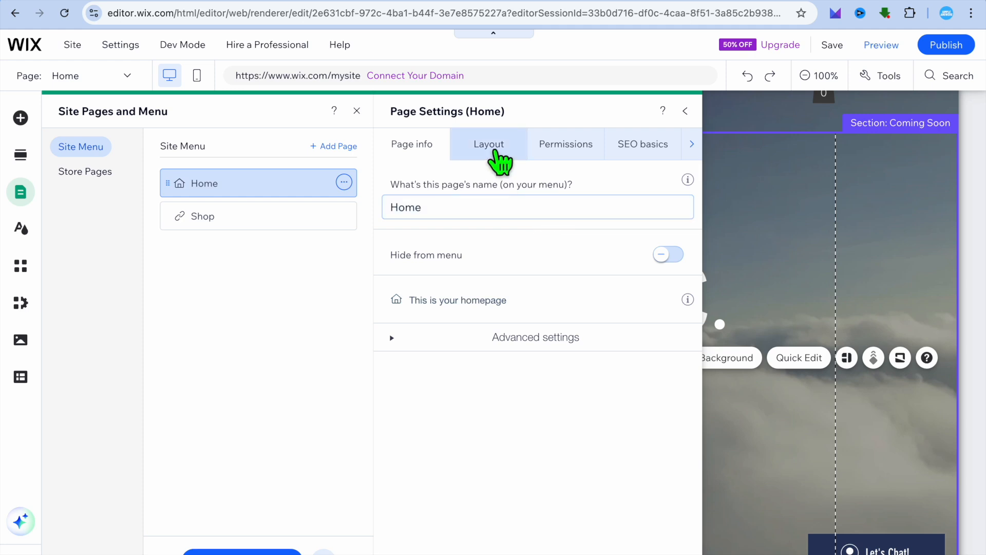
pyautogui.click(491, 154)
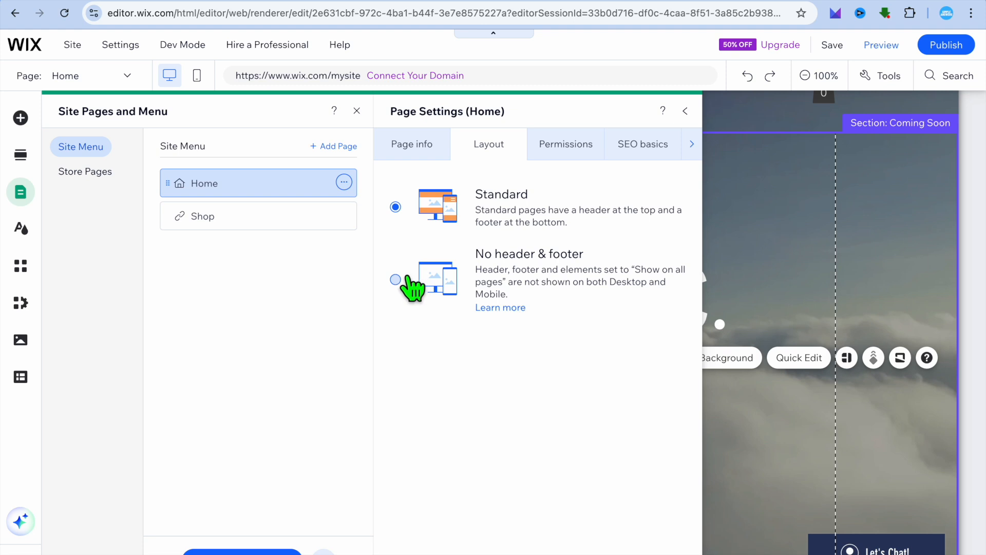
pyautogui.click(396, 280)
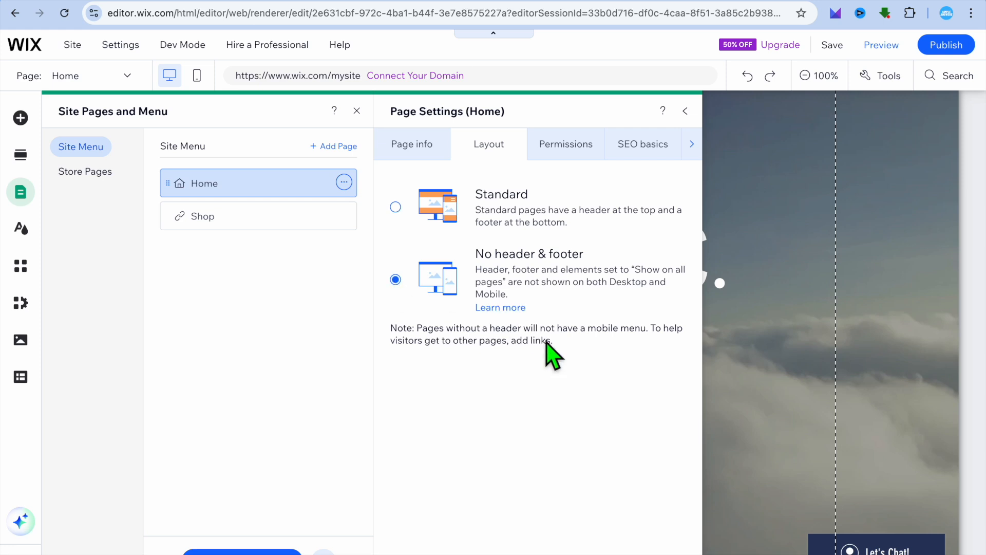
pyautogui.click(689, 110)
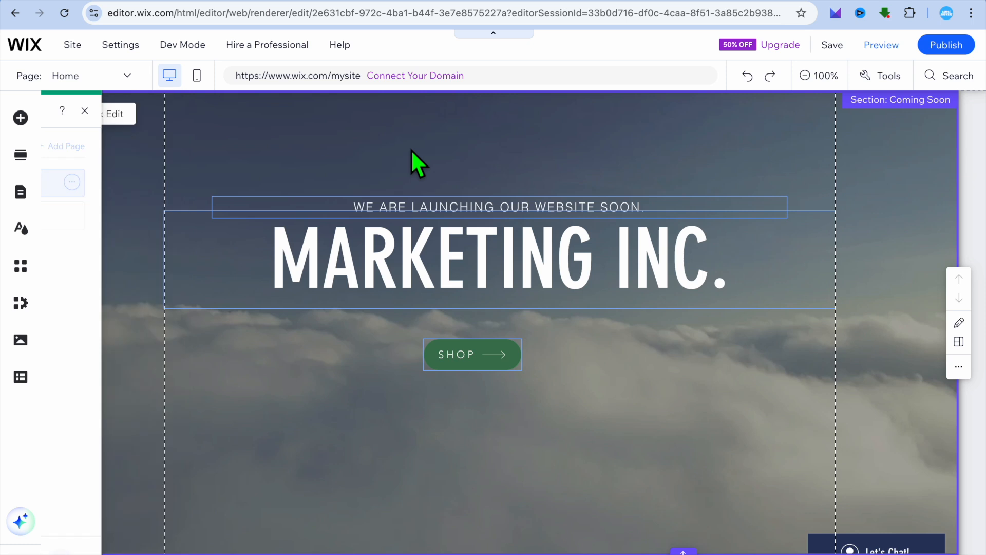
# - Preview the site, follow the SHOP button to its linked product page and look over the product details
pyautogui.click(875, 47)
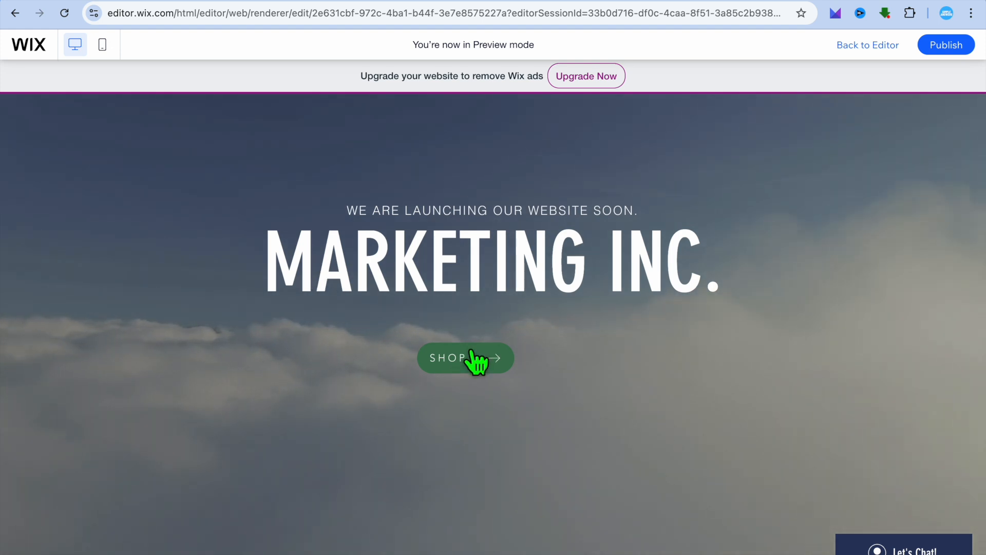
pyautogui.click(483, 367)
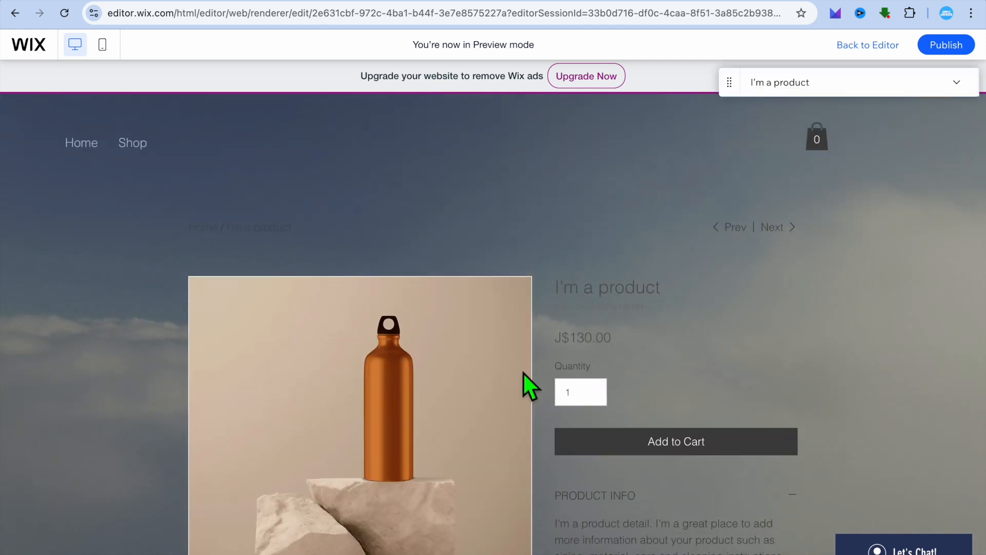
pyautogui.scroll(-4, 588, 357)
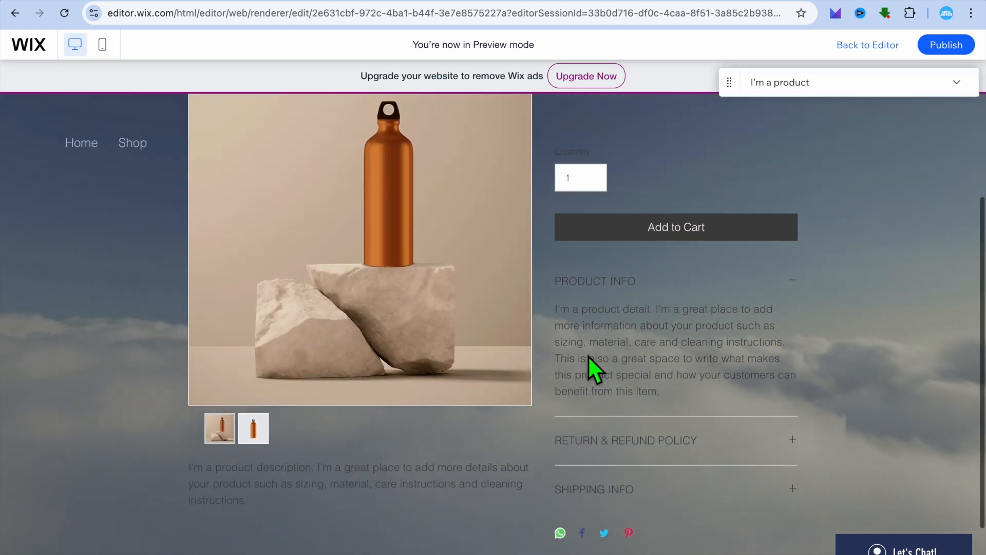
pyautogui.scroll(2, 592, 363)
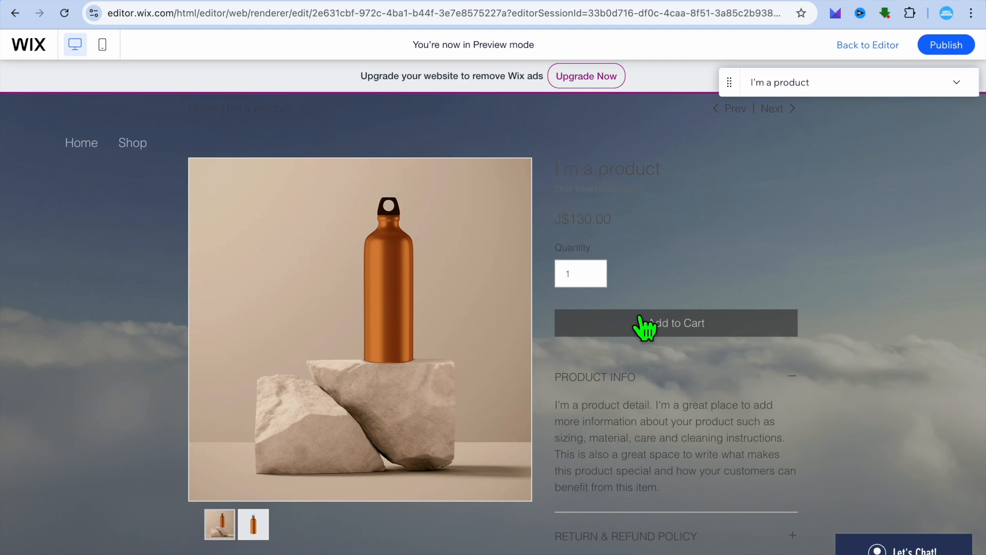
pyautogui.scroll(-4, 640, 315)
pyautogui.scroll(2, 639, 316)
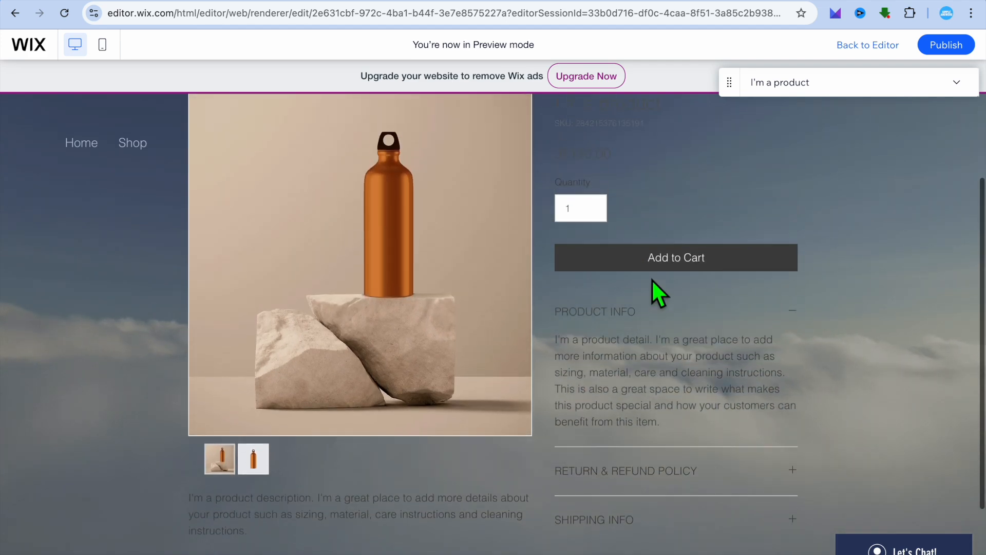
# - Test adding the product to the cart, review the full cart page in the preview and return to the editor
pyautogui.click(659, 248)
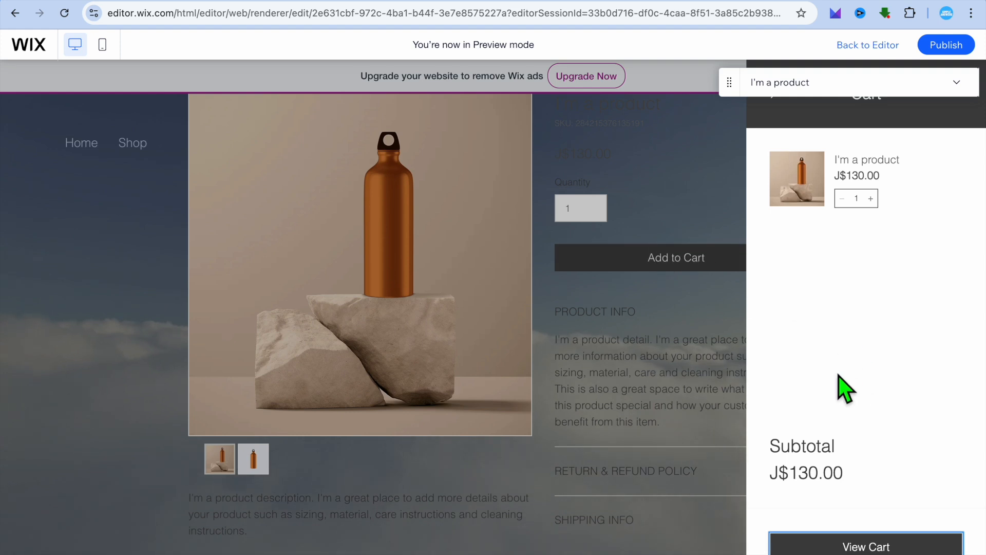
pyautogui.click(868, 549)
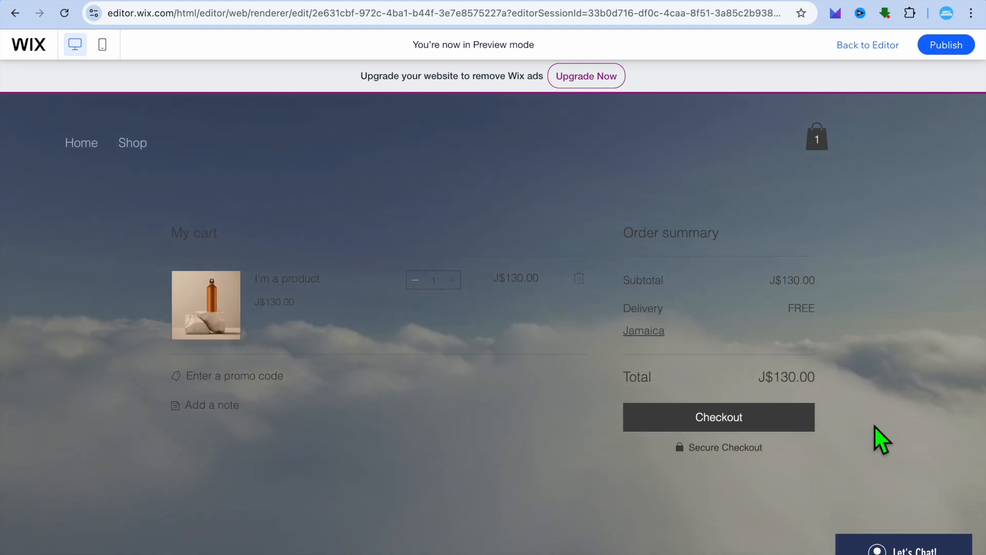
pyautogui.scroll(-1, 874, 425)
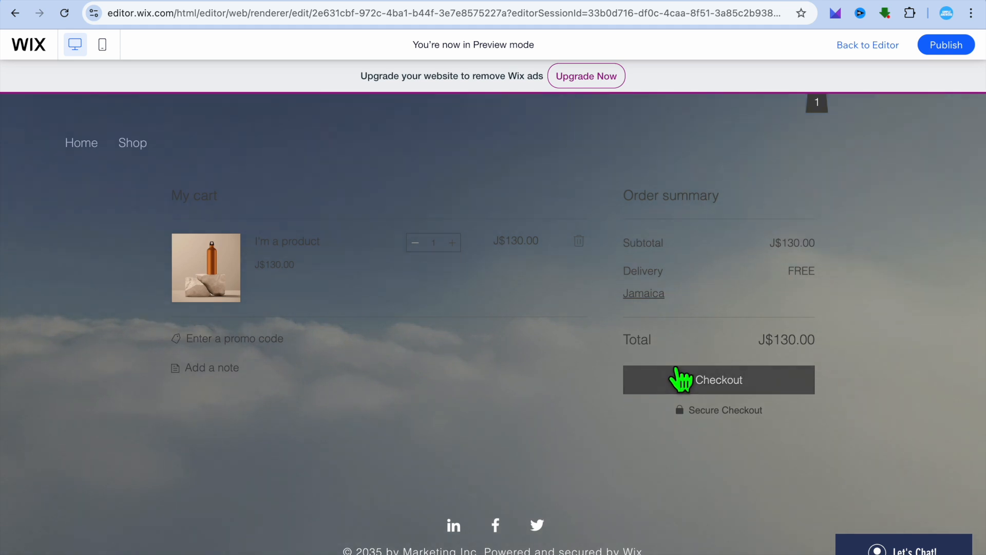
pyautogui.scroll(1, 973, 278)
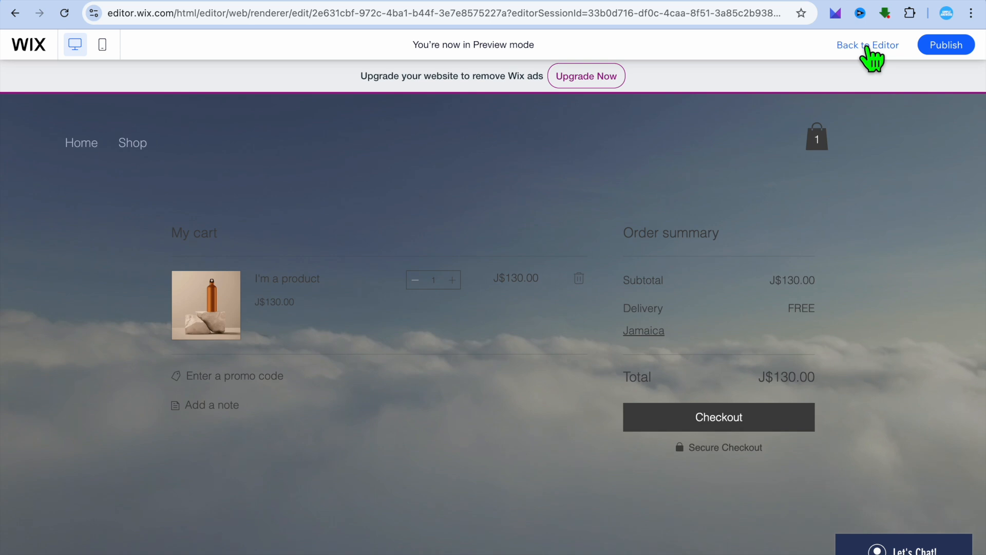
pyautogui.click(867, 47)
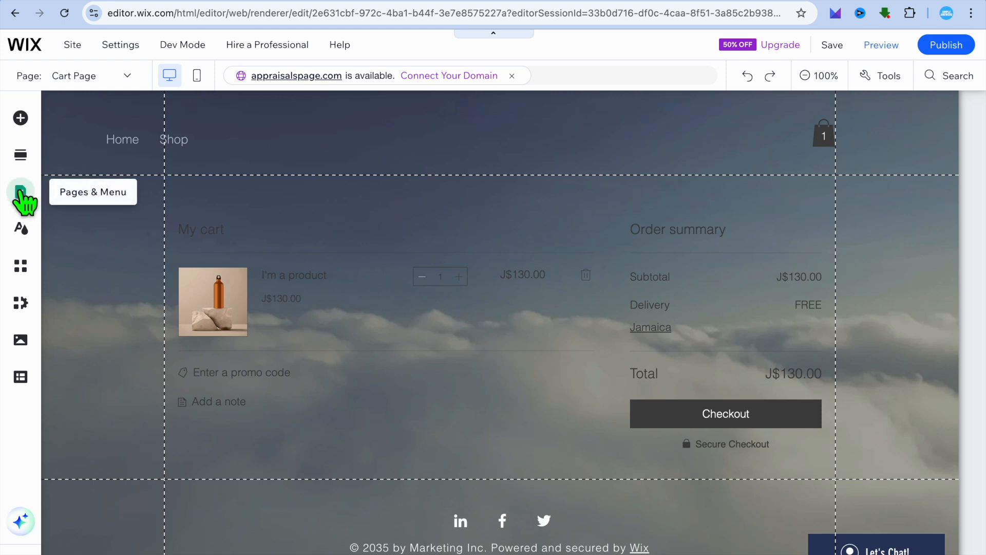
# - Look through the store's Product Page, Category Page and Cart Page in the editor
pyautogui.click(20, 194)
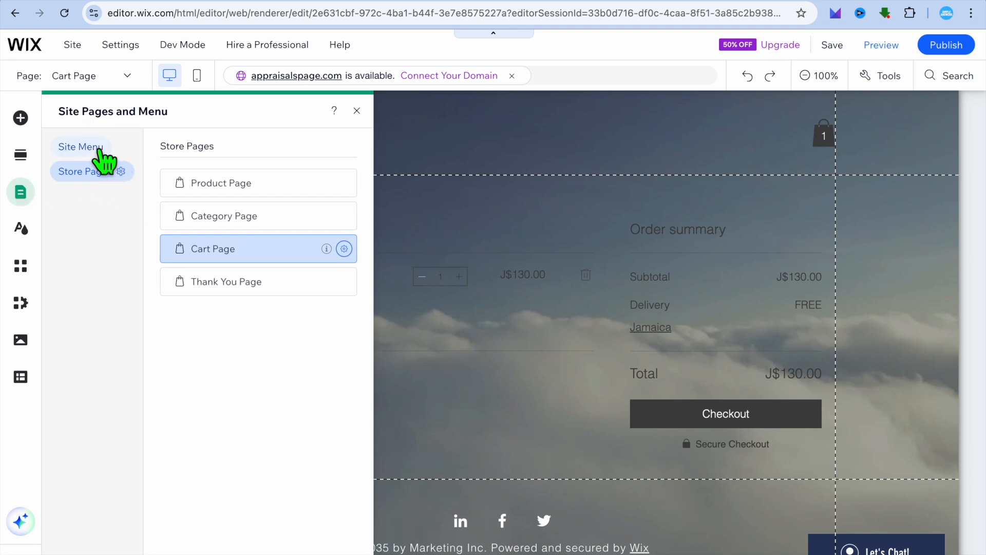
pyautogui.click(100, 149)
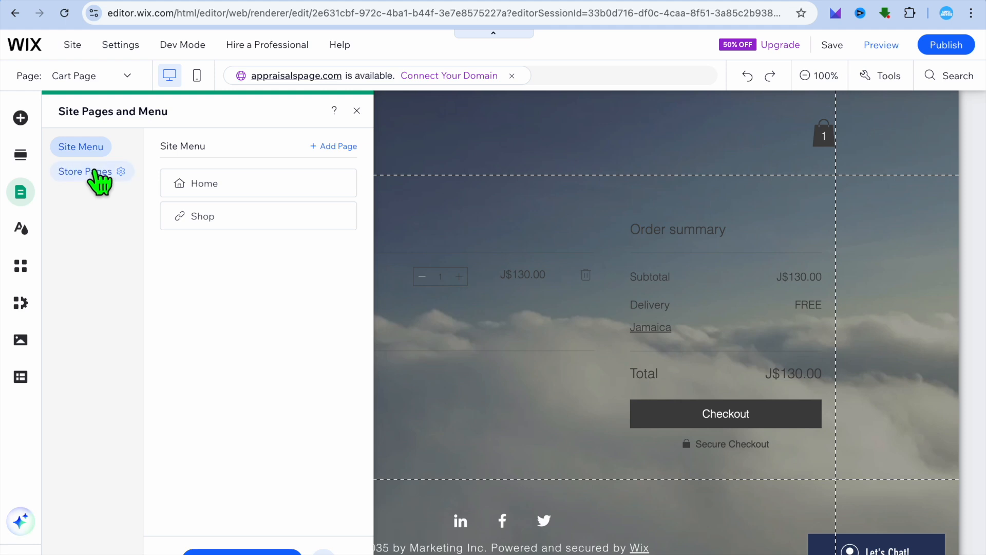
pyautogui.click(99, 174)
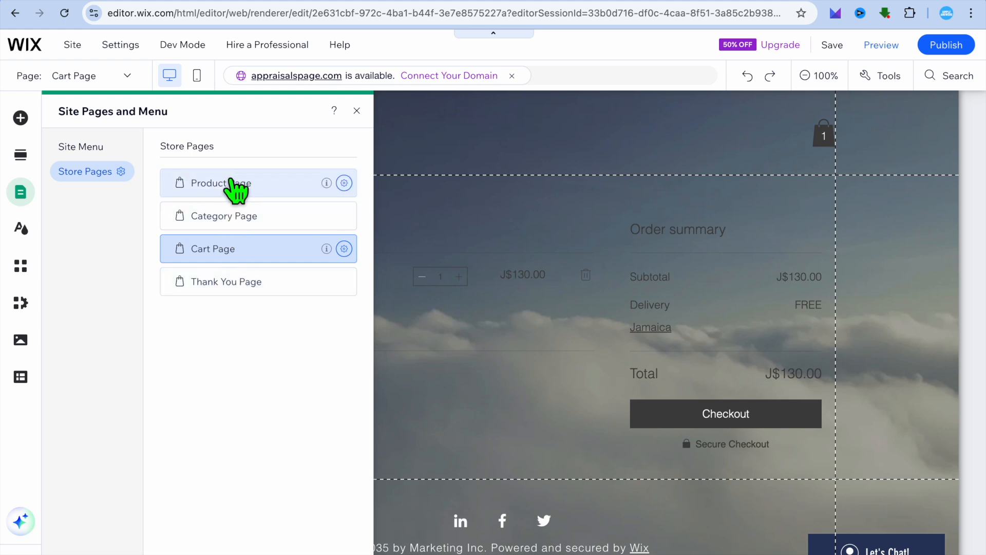
pyautogui.click(230, 186)
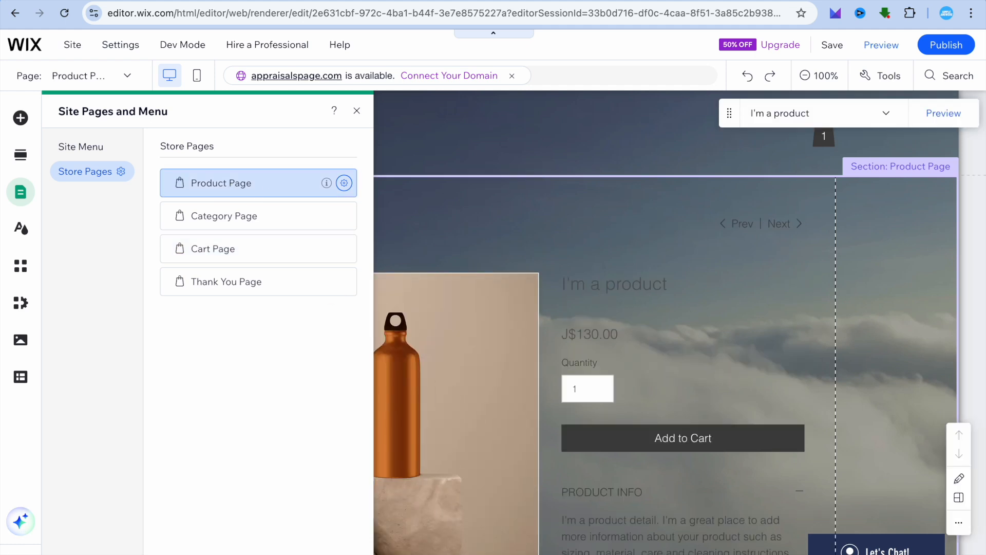
pyautogui.click(256, 223)
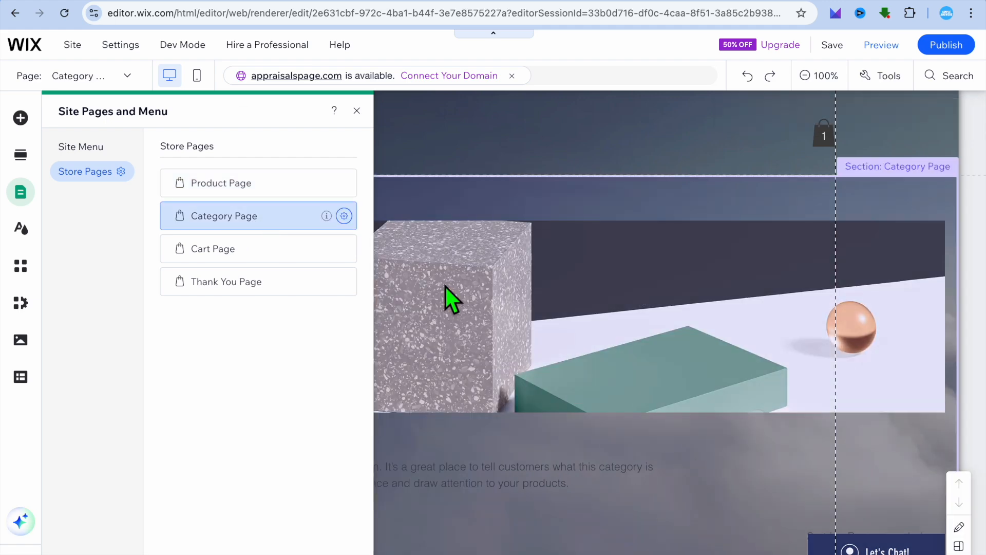
pyautogui.scroll(-8, 444, 285)
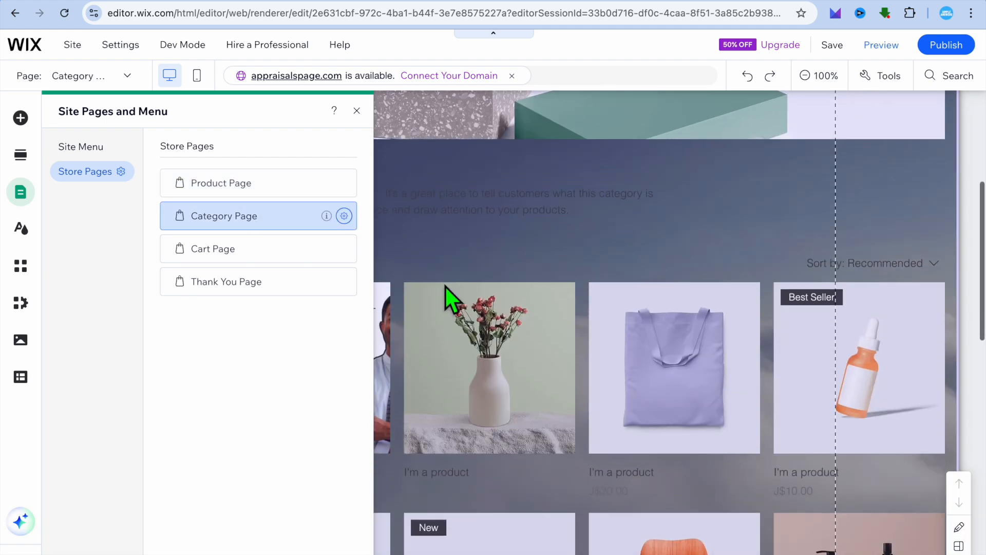
pyautogui.scroll(3, 445, 285)
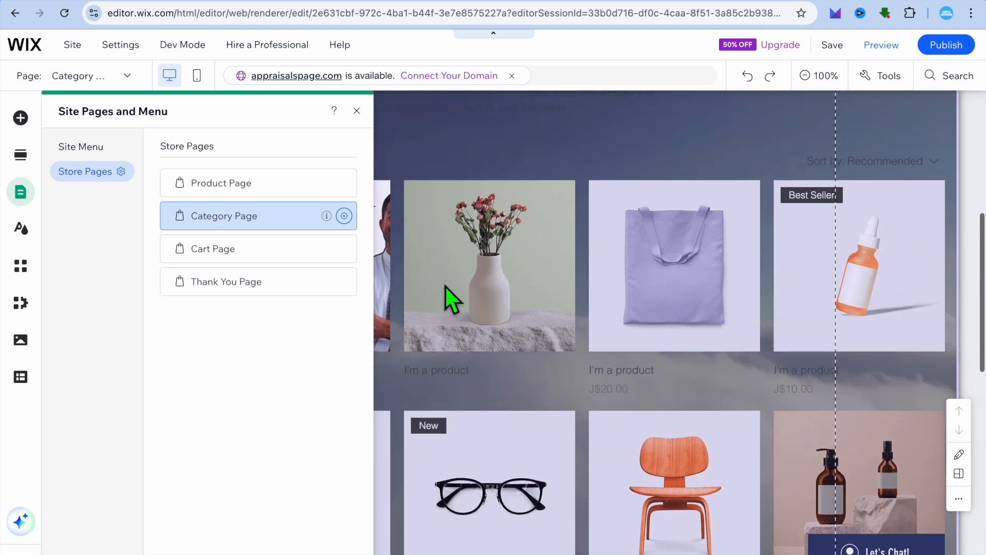
pyautogui.click(231, 253)
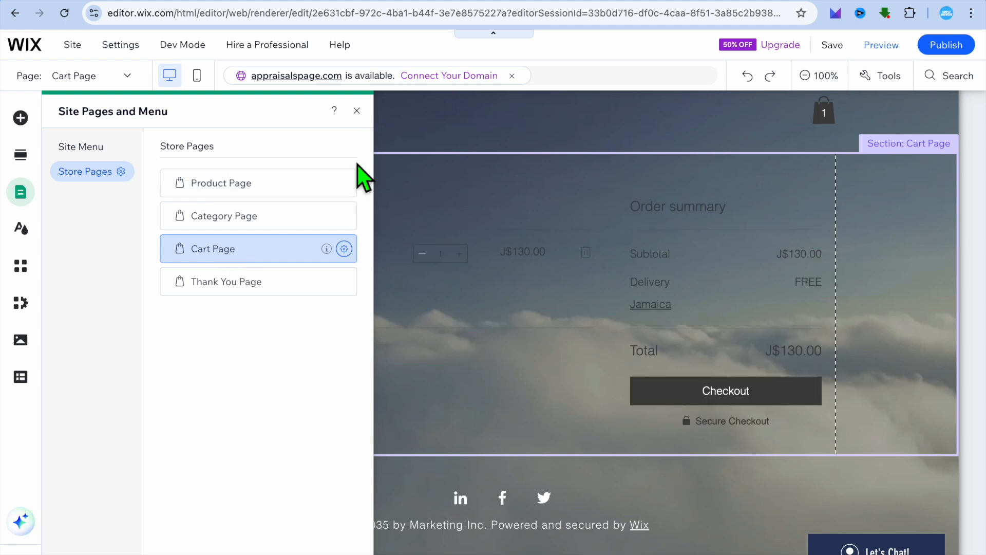
pyautogui.click(356, 110)
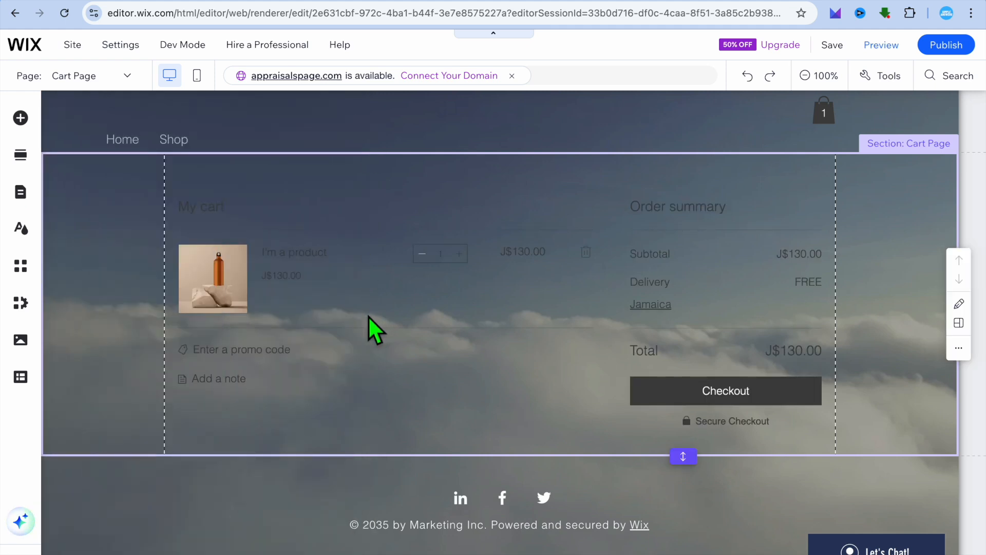
# - Examine the Cart Page section's Quick Edit content and layout options and the elements available to add
pyautogui.click(104, 196)
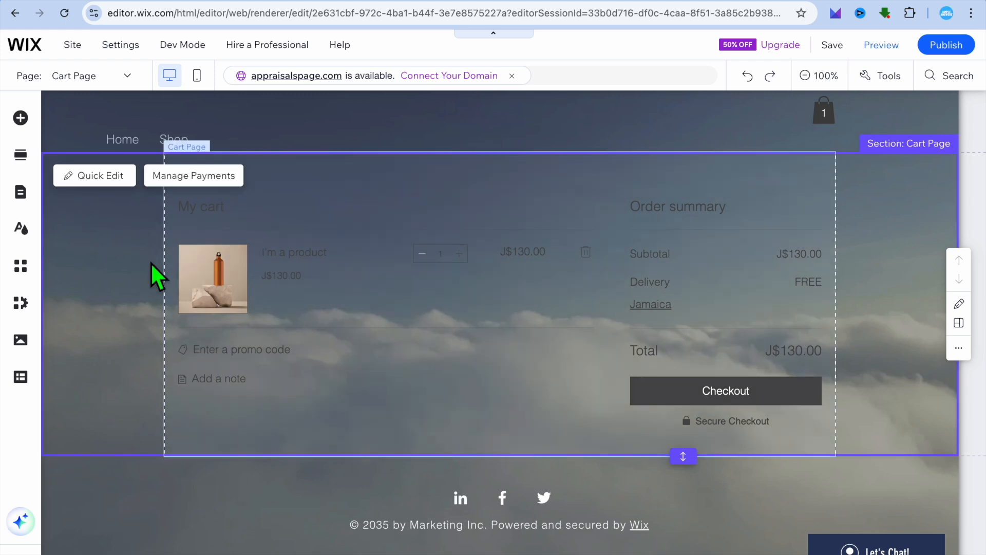
pyautogui.click(100, 175)
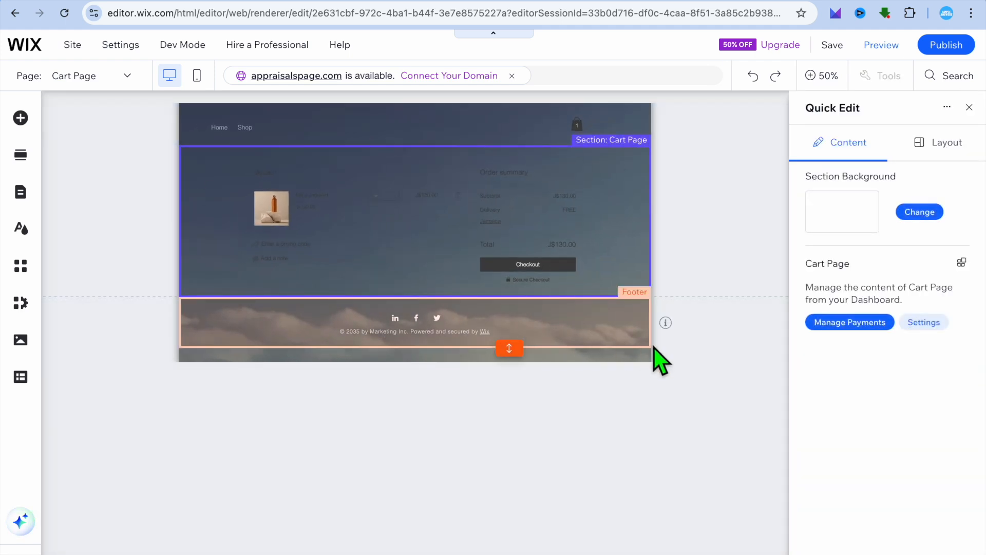
pyautogui.click(926, 214)
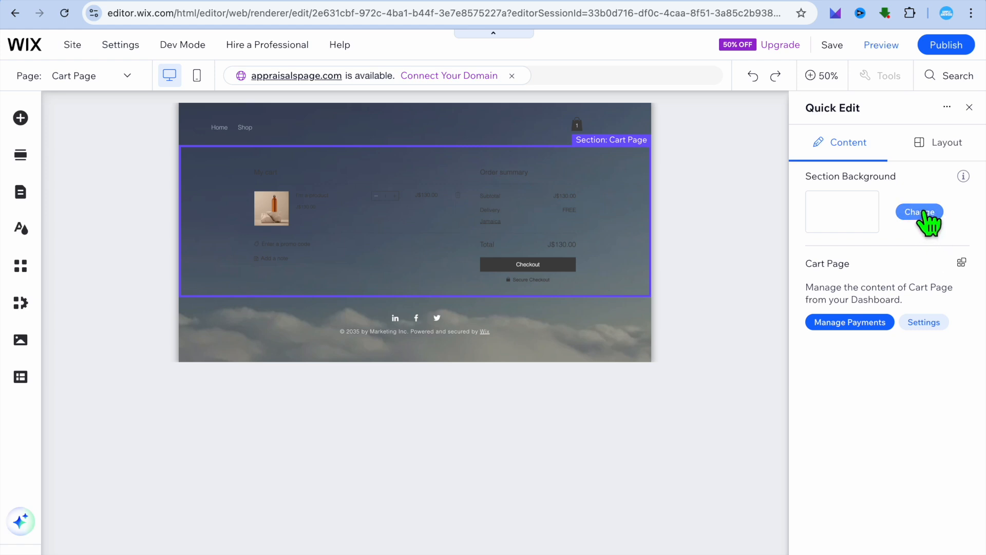
pyautogui.click(933, 144)
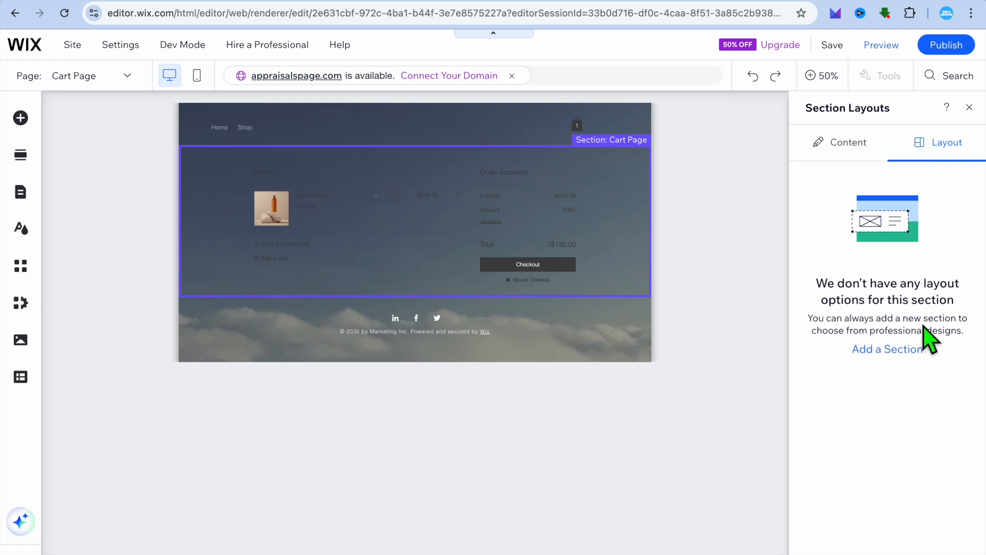
pyautogui.click(969, 107)
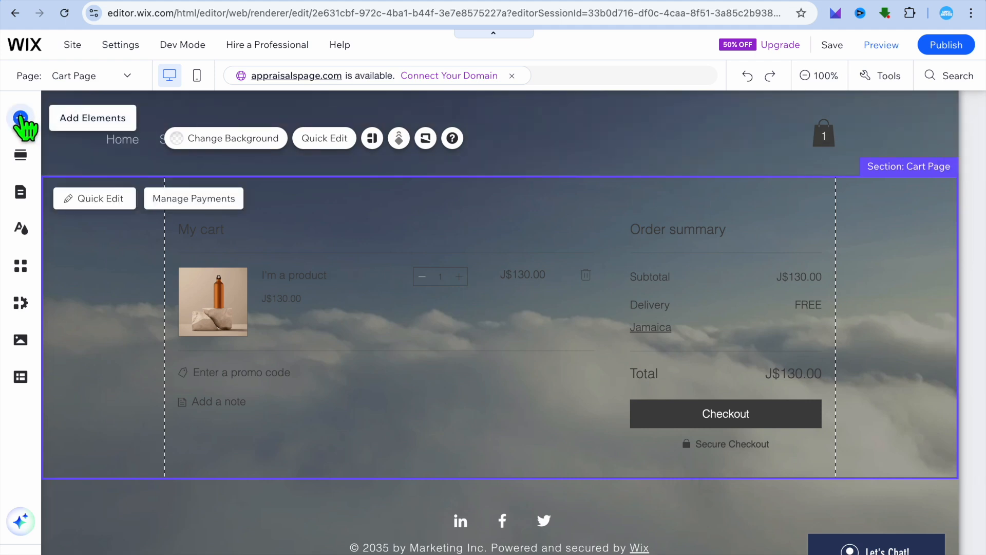
pyautogui.click(20, 118)
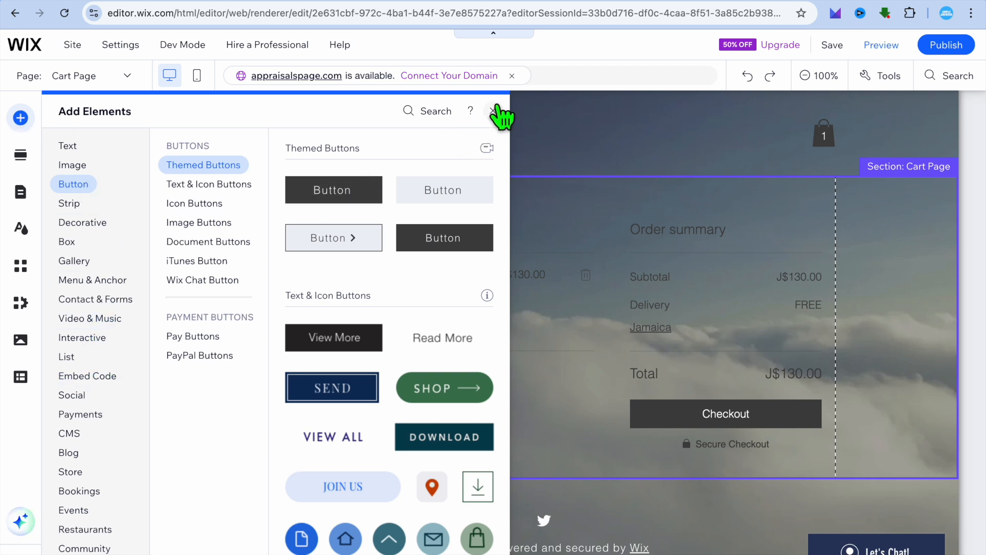
pyautogui.click(494, 110)
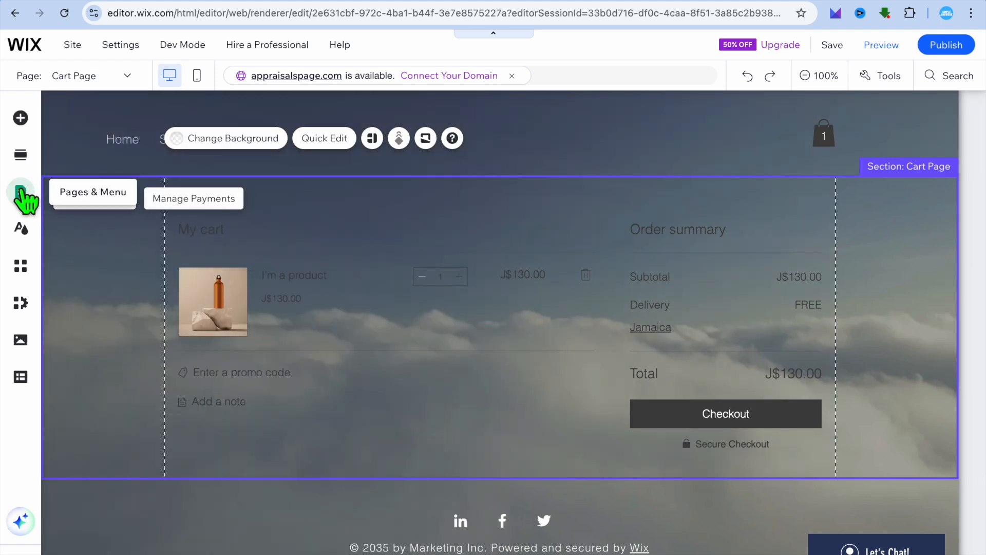
# - Open the store's Thank You Page and examine its order summary and address details
pyautogui.click(21, 195)
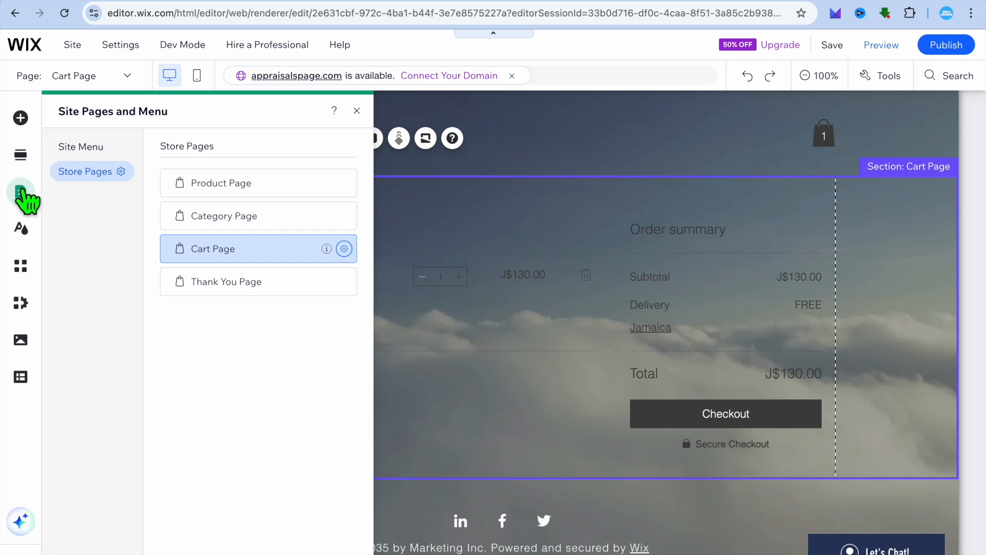
pyautogui.click(220, 284)
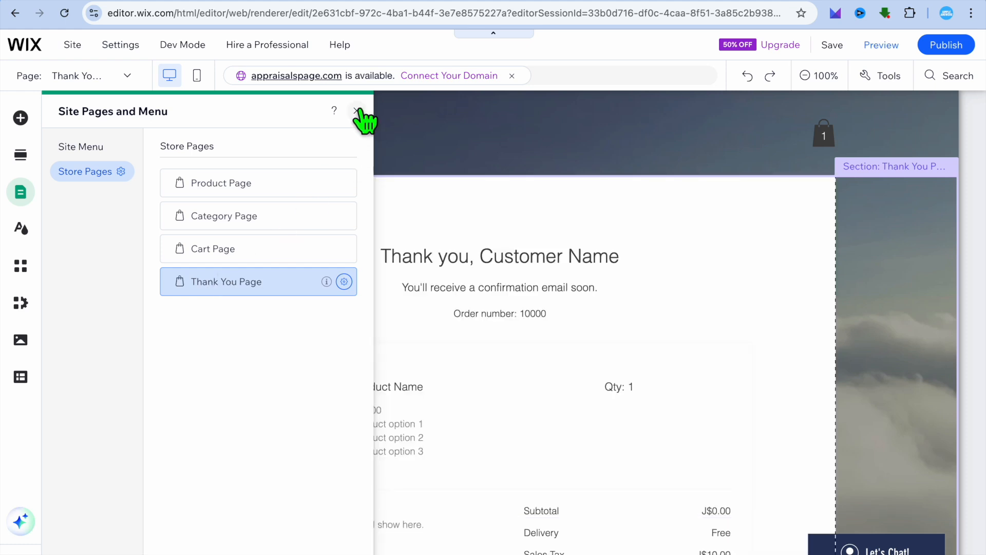
pyautogui.click(357, 111)
pyautogui.scroll(-5, 409, 220)
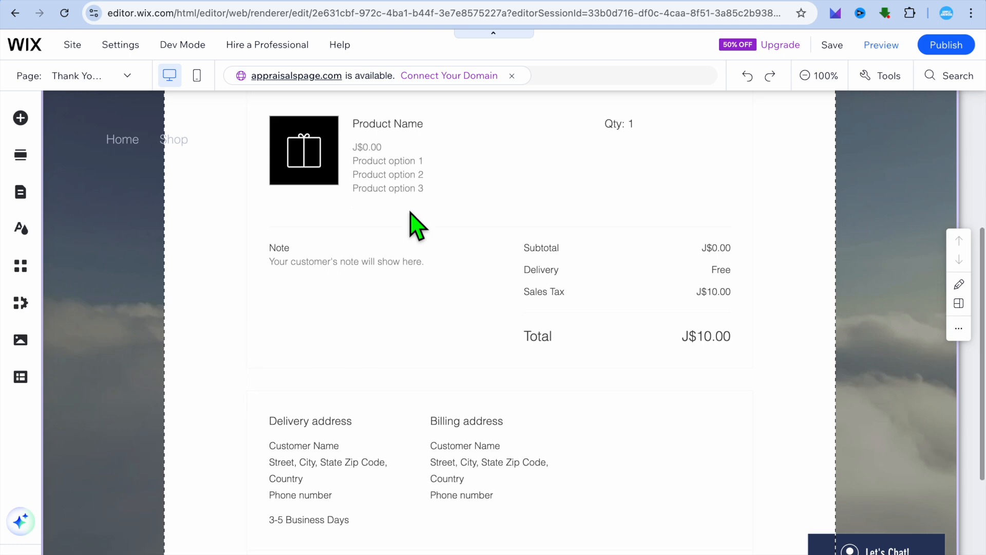
# - Review the rest of the Thank You Page and check its section's Quick Edit content options
pyautogui.scroll(-4, 411, 213)
pyautogui.scroll(10, 411, 213)
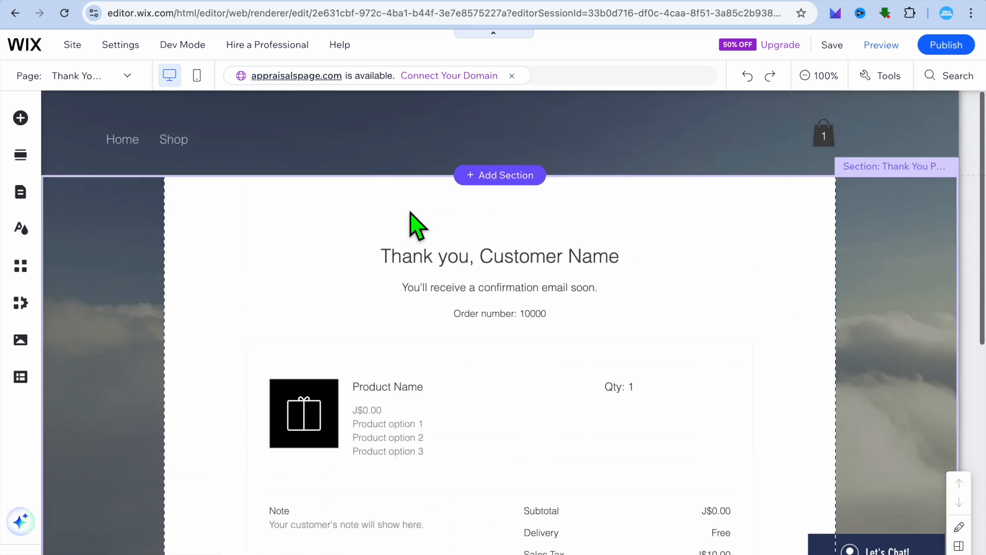
pyautogui.click(200, 237)
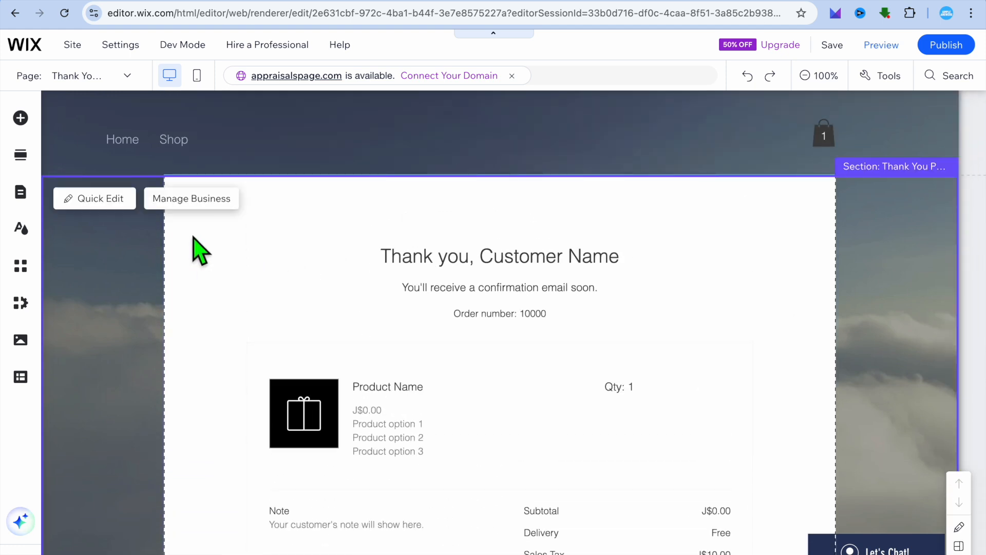
pyautogui.click(94, 199)
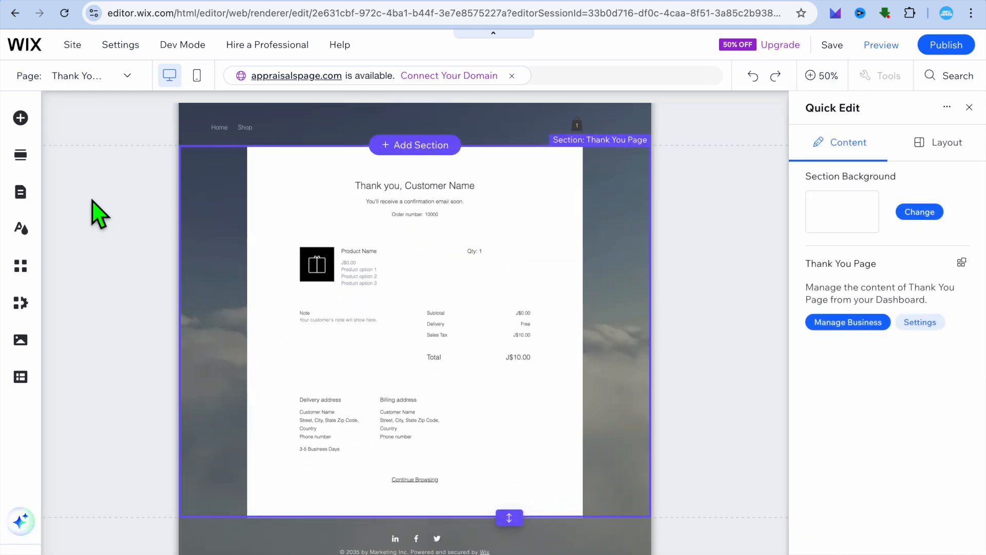
pyautogui.click(969, 107)
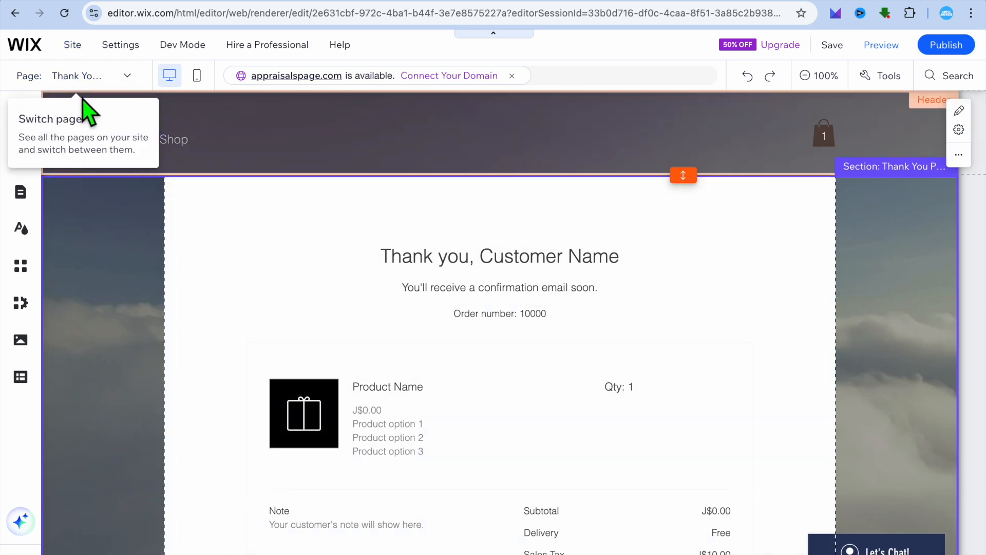
# - Switch to the Home page, add the "Send Multiple PDFs in Email" site image and place it in the upper part of the Coming Soon section
pyautogui.click(93, 77)
pyautogui.click(53, 125)
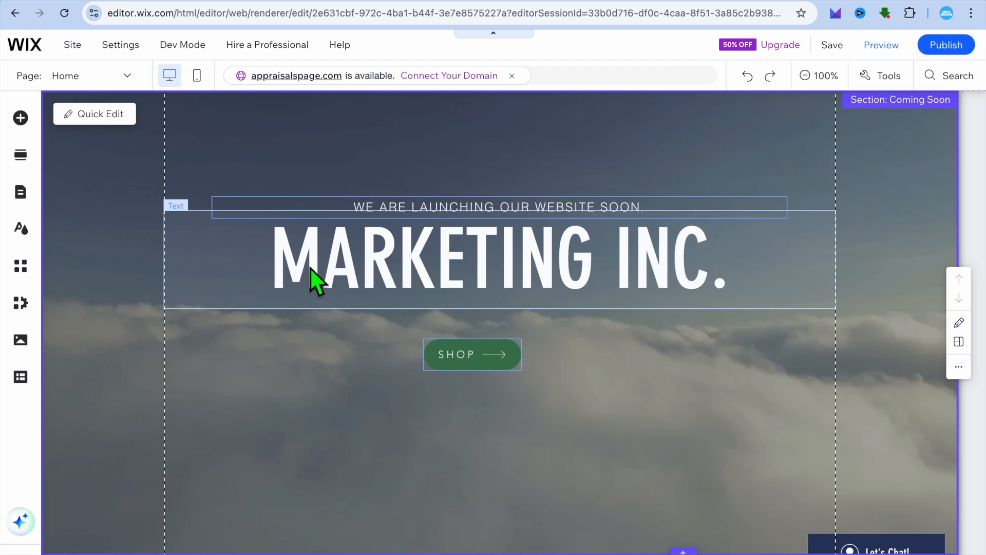
pyautogui.click(22, 119)
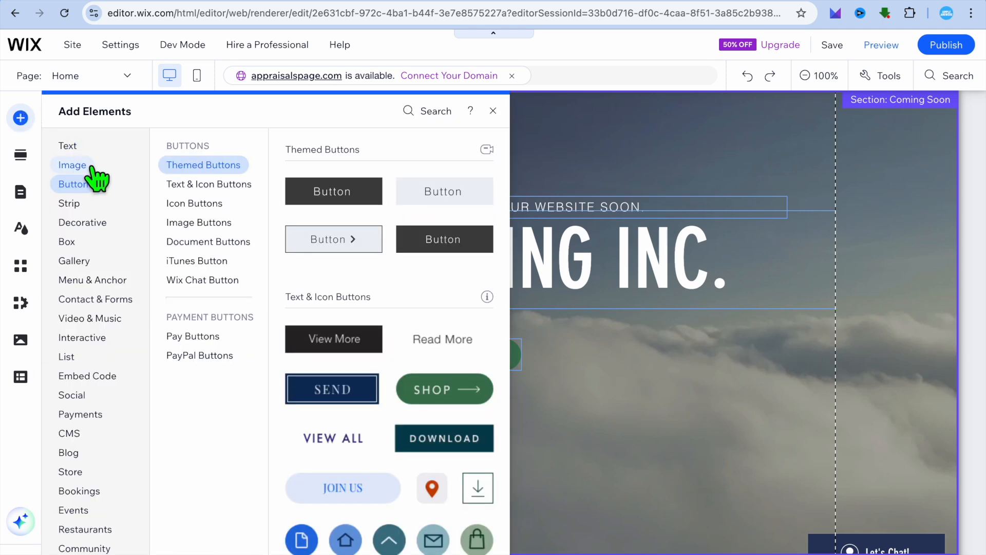
pyautogui.click(91, 165)
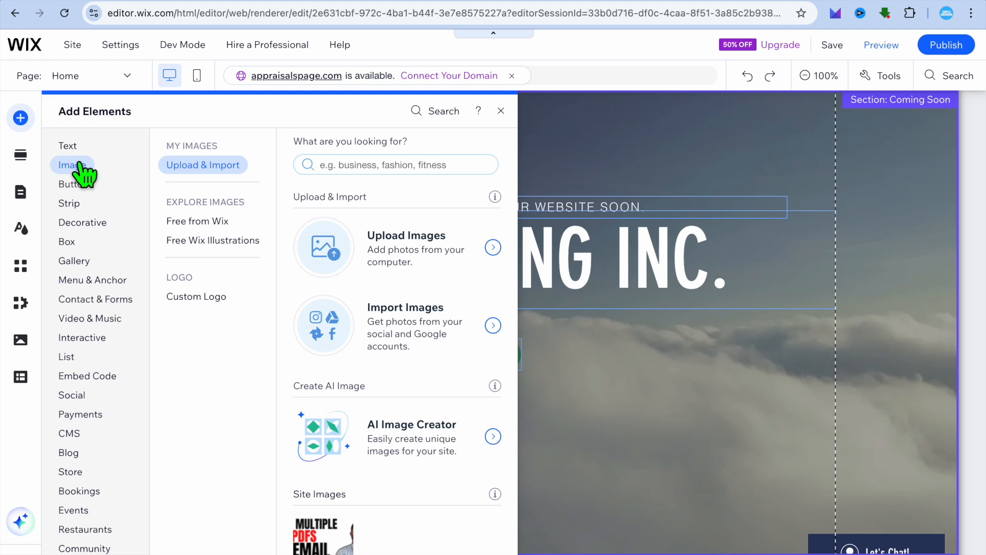
pyautogui.moveTo(301, 548)
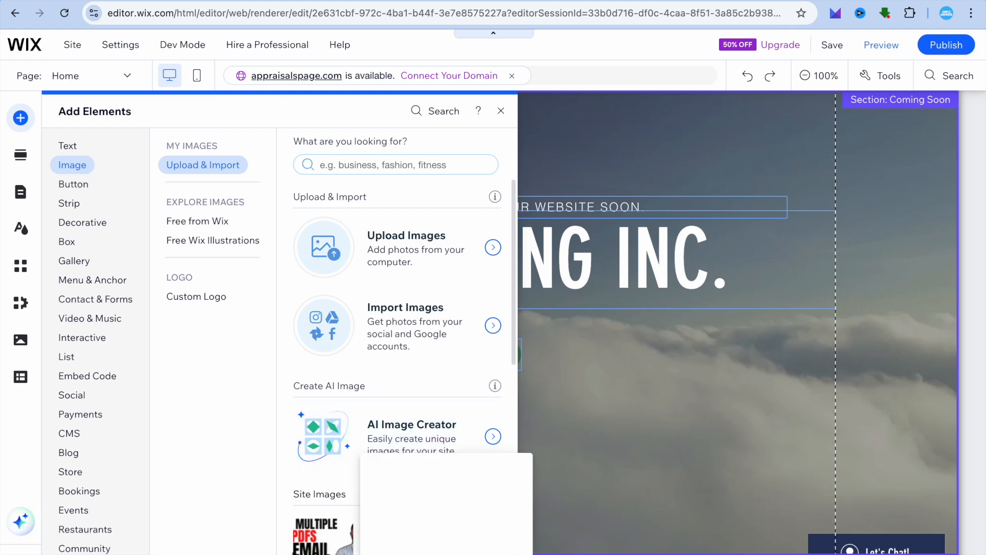
pyautogui.click(314, 543)
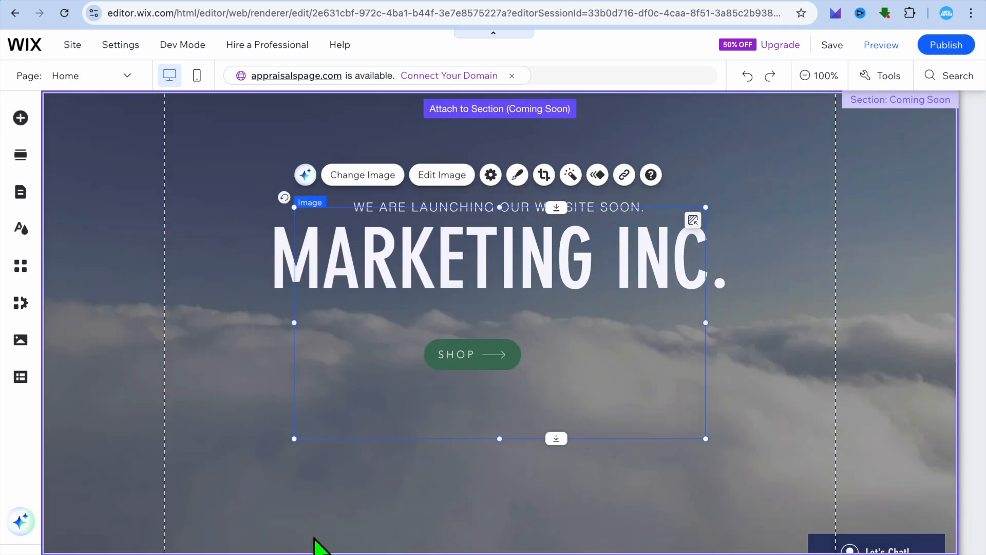
pyautogui.moveTo(517, 346); pyautogui.dragTo(374, 229)
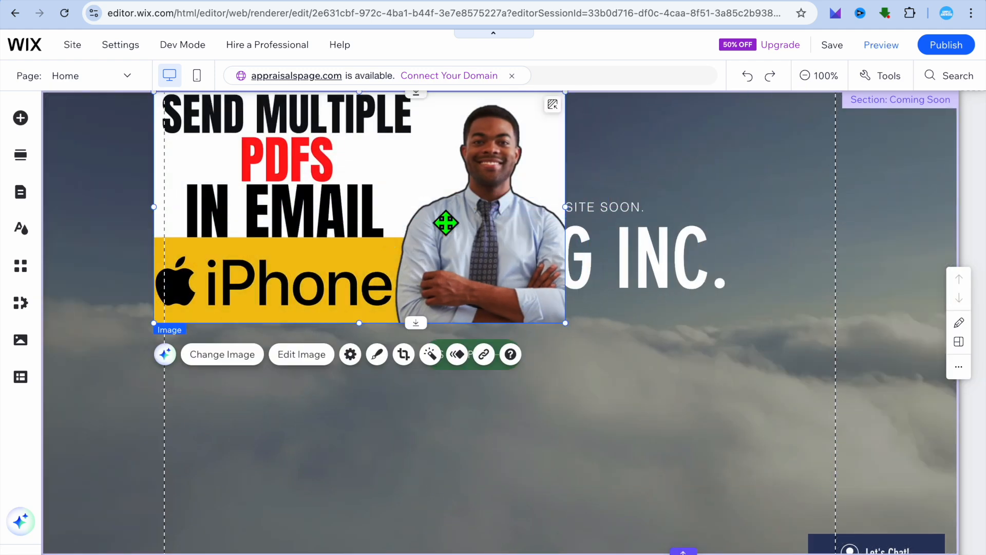
# - Delete the "MARKETING INC." title and the "WE ARE LAUNCHING OUR WEBSITE SOON." text from the Home page
pyautogui.click(657, 263)
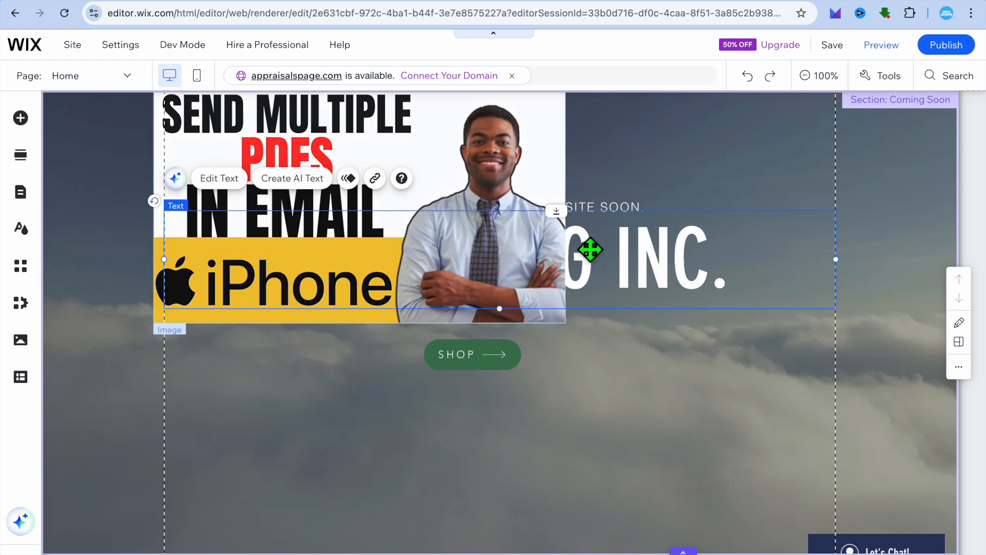
pyautogui.rightClick(711, 286)
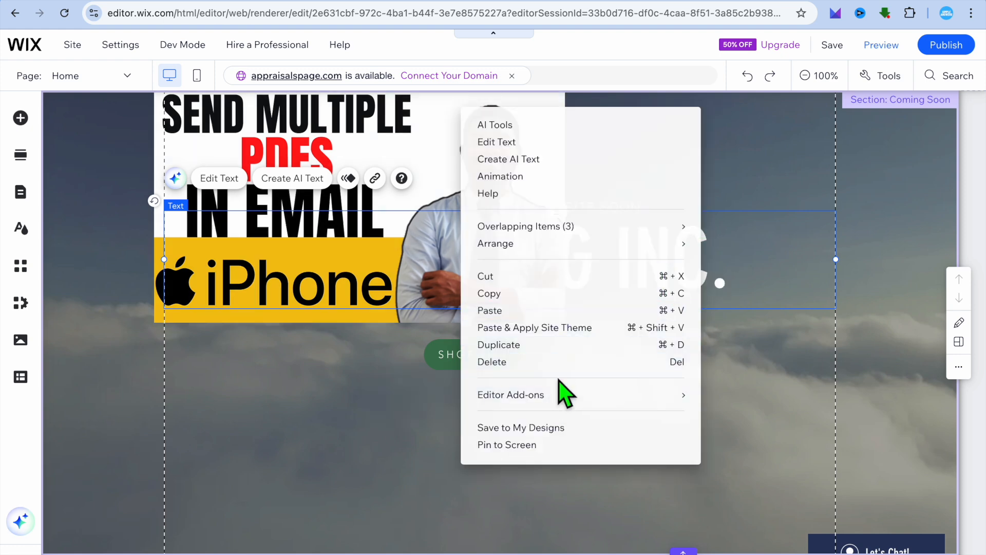
pyautogui.click(555, 362)
pyautogui.click(648, 215)
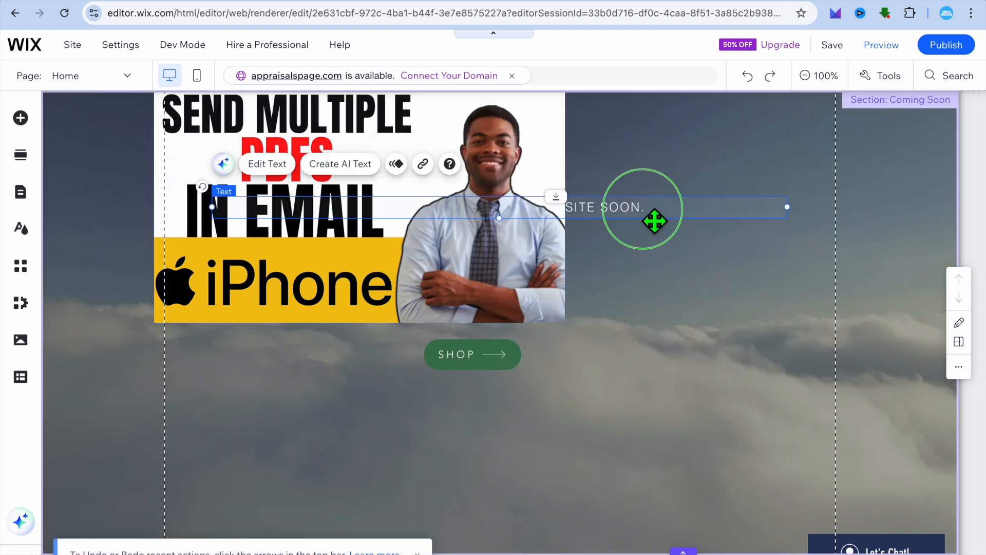
pyautogui.rightClick(649, 216)
pyautogui.click(673, 361)
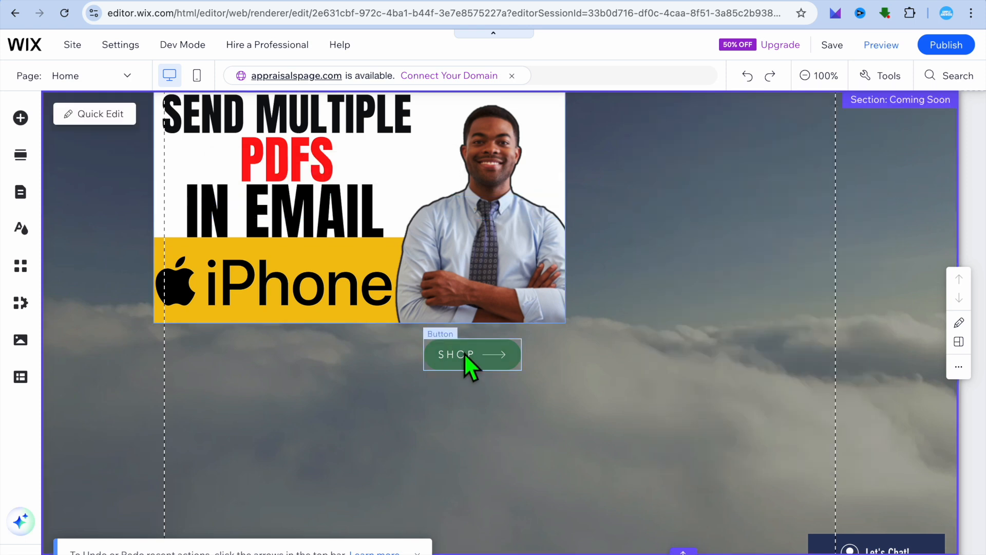
# - Move the product image slightly down within the section and place the SHOP button just below it
pyautogui.moveTo(464, 353); pyautogui.dragTo(779, 436)
pyautogui.moveTo(332, 279); pyautogui.dragTo(366, 329)
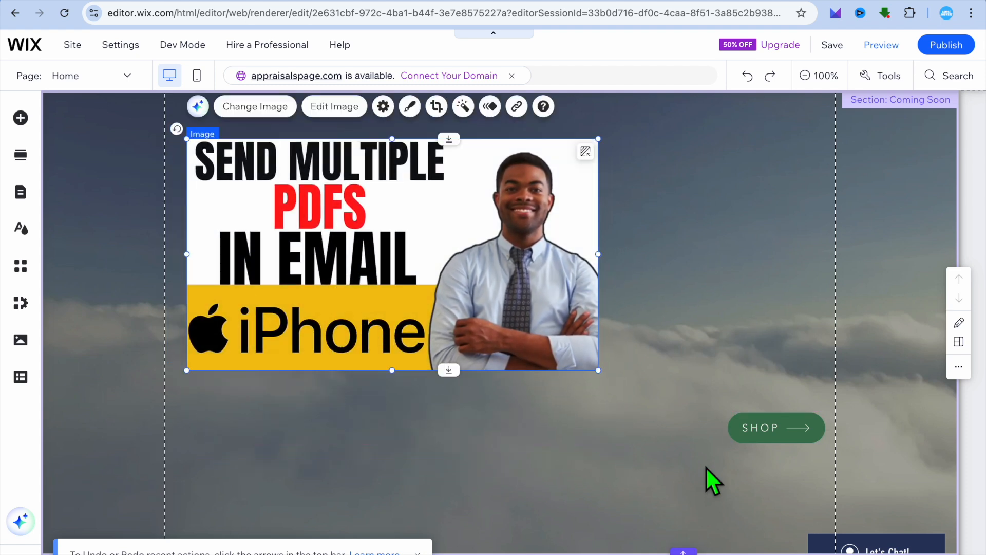
pyautogui.moveTo(765, 435); pyautogui.dragTo(481, 409)
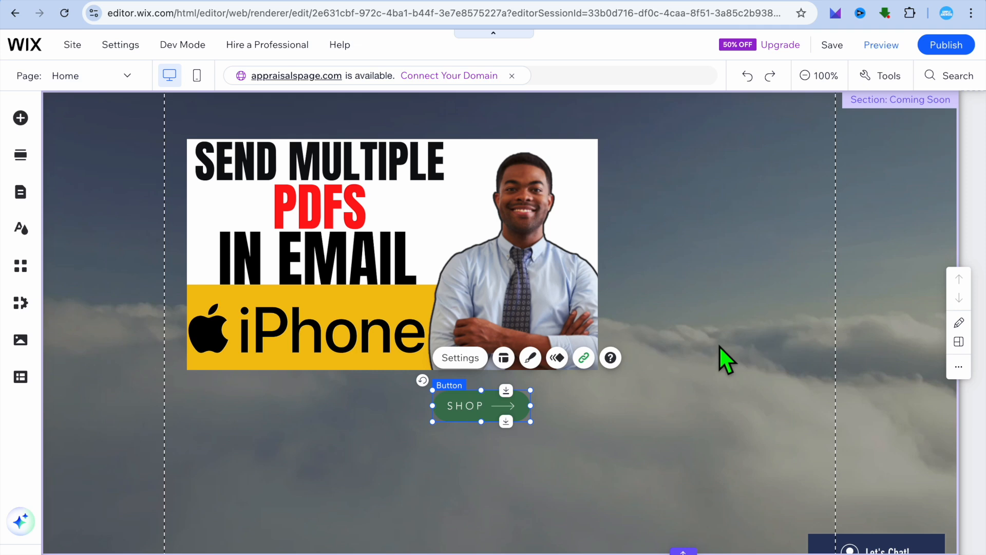
pyautogui.click(22, 116)
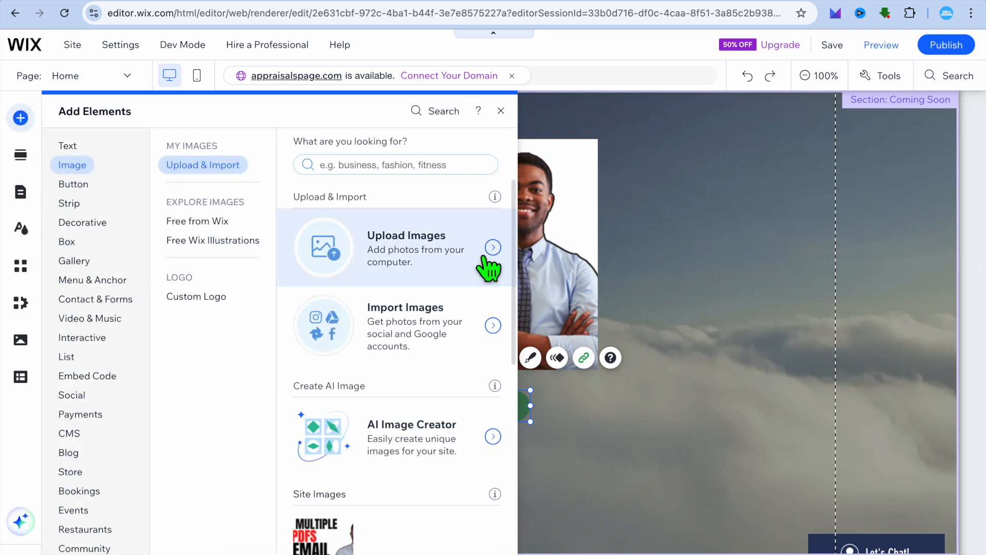
pyautogui.click(682, 261)
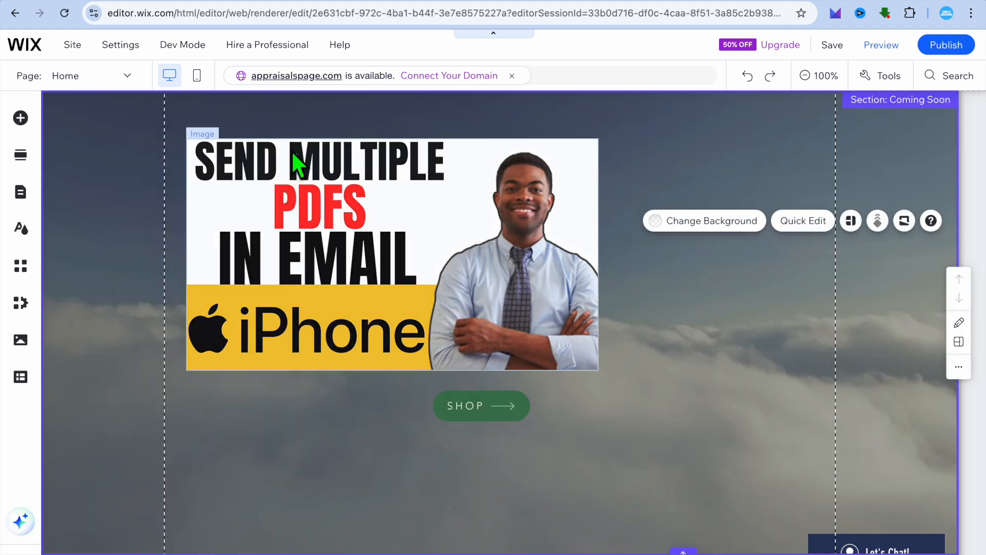
# - Open the site's dashboard and bring up the payment methods that can be connected under Getting Paid
pyautogui.click(73, 45)
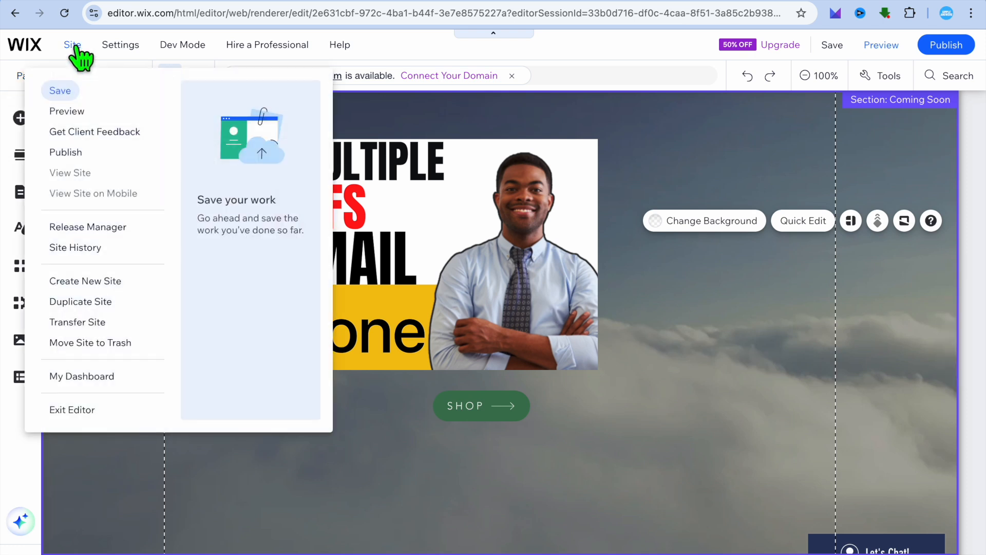
pyautogui.click(110, 382)
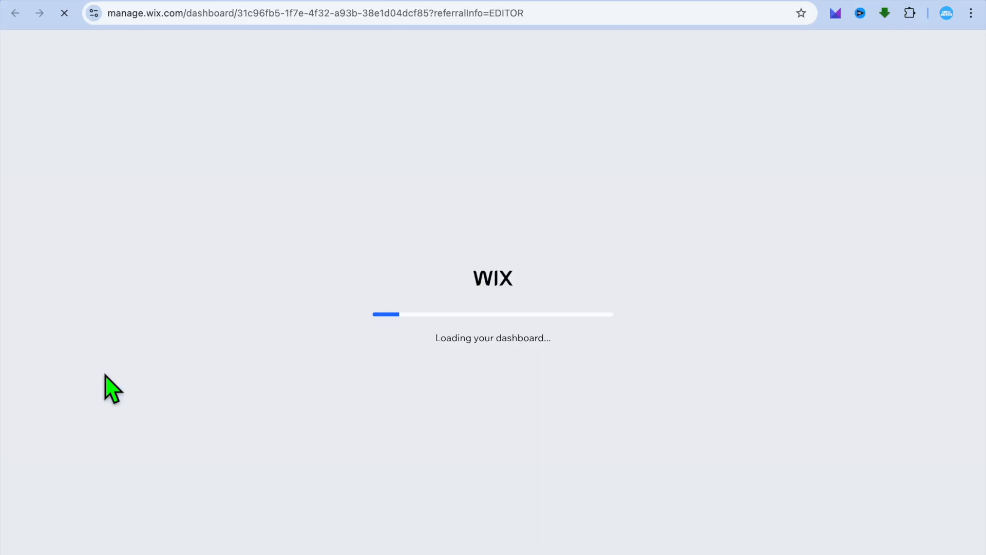
pyautogui.moveTo(108, 379)
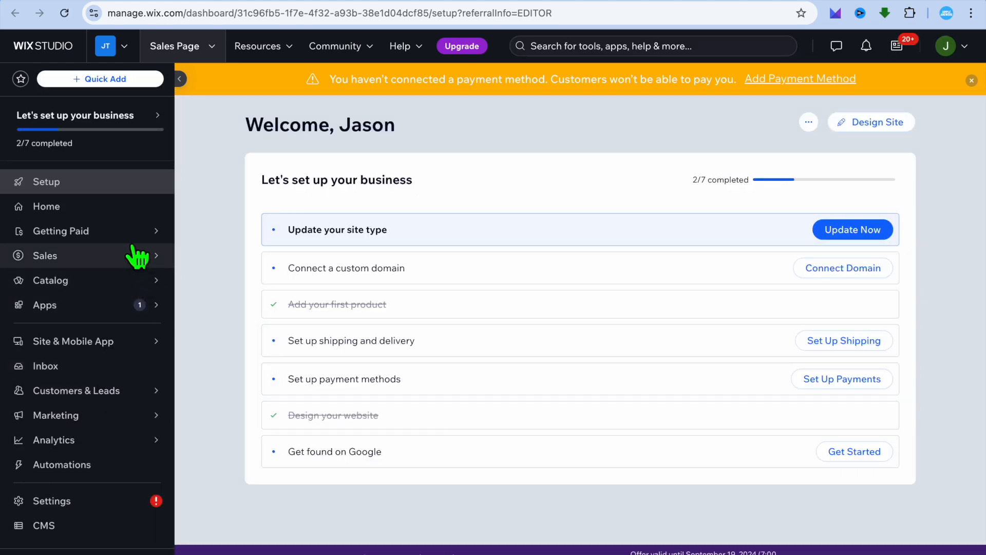
pyautogui.moveTo(126, 237)
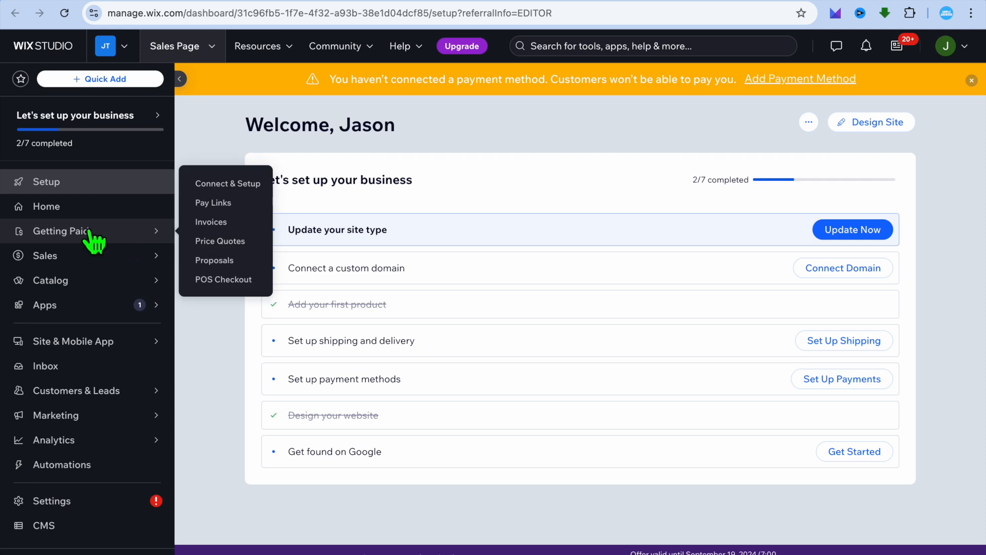
pyautogui.click(68, 236)
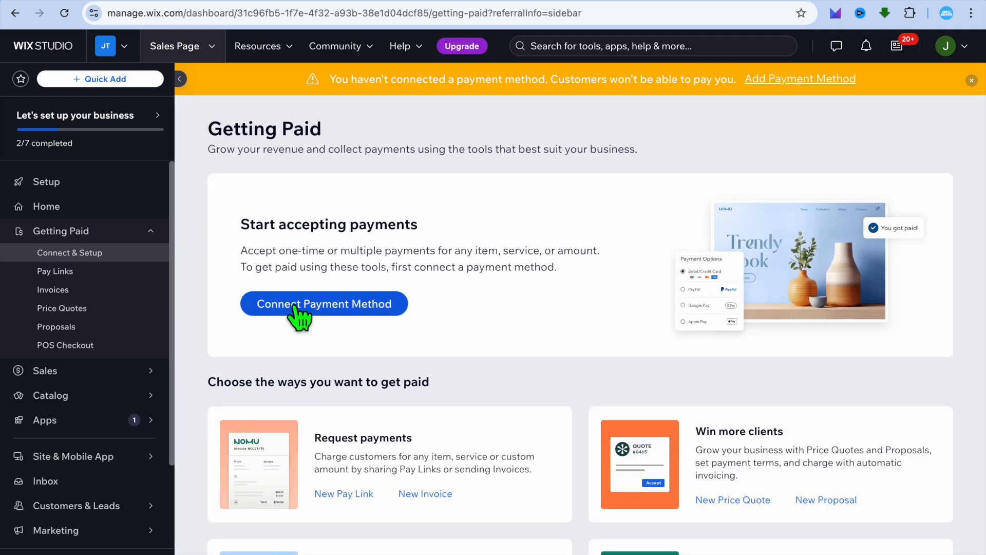
pyautogui.click(298, 311)
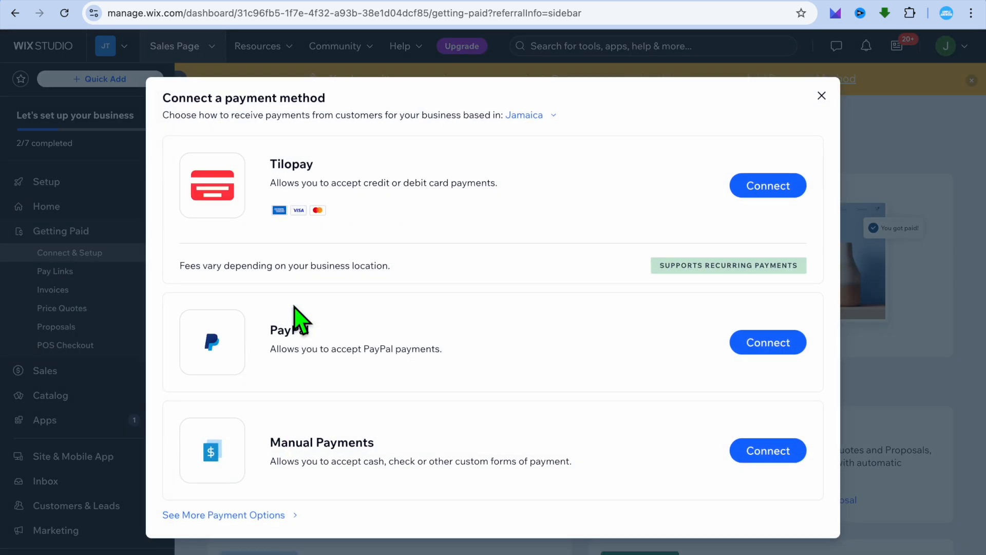
# - Review the PayPal connection instructions and account form, and return to the Accept Payments page
pyautogui.click(759, 343)
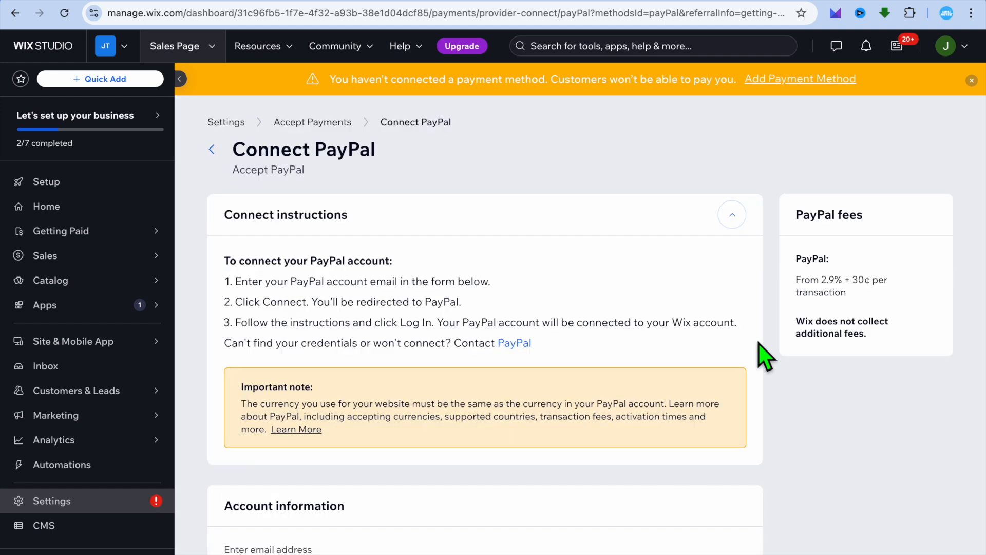
pyautogui.scroll(-6, 765, 357)
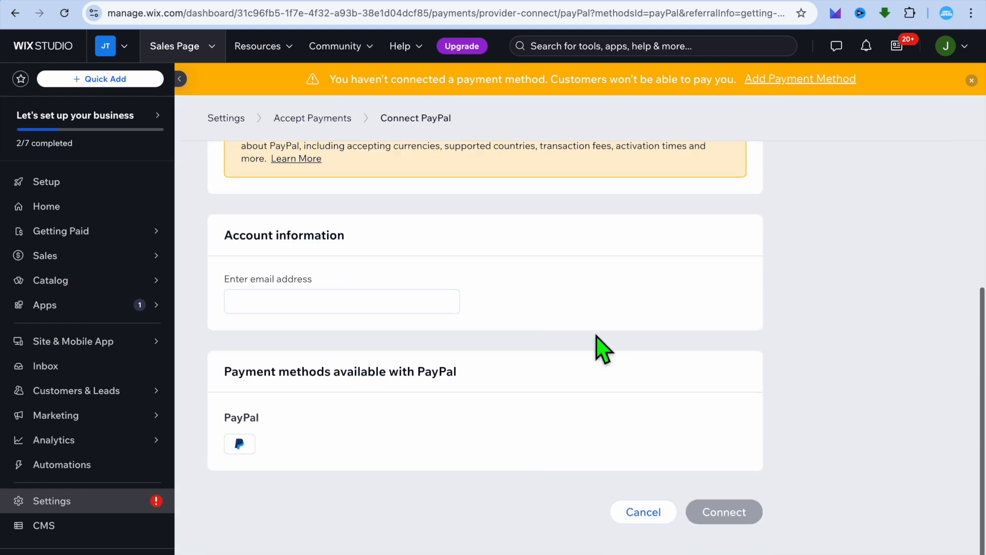
pyautogui.scroll(6, 405, 317)
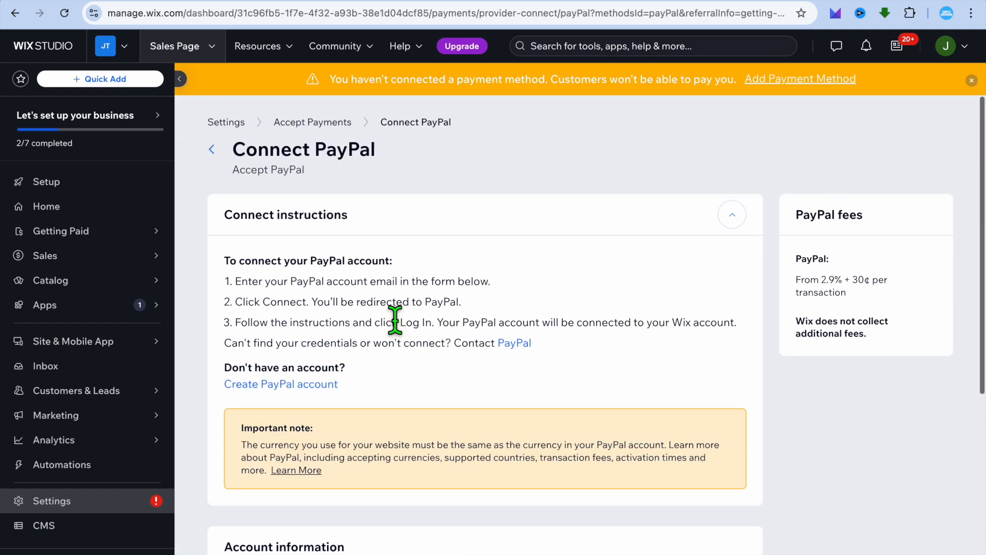
pyautogui.click(211, 149)
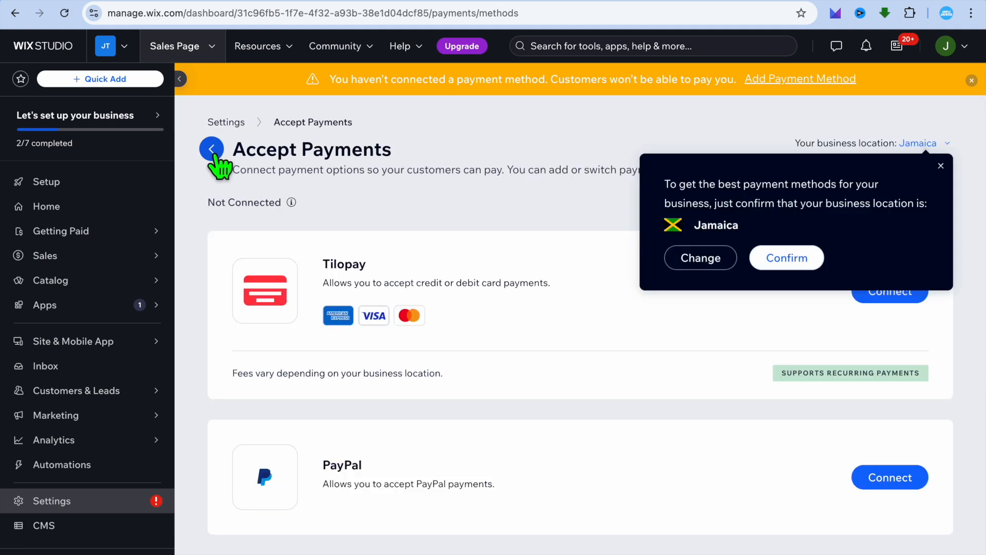
# - Dismiss the business location prompt and look through the available payment methods, the additional options and the third-party credit/debit card providers
pyautogui.click(941, 166)
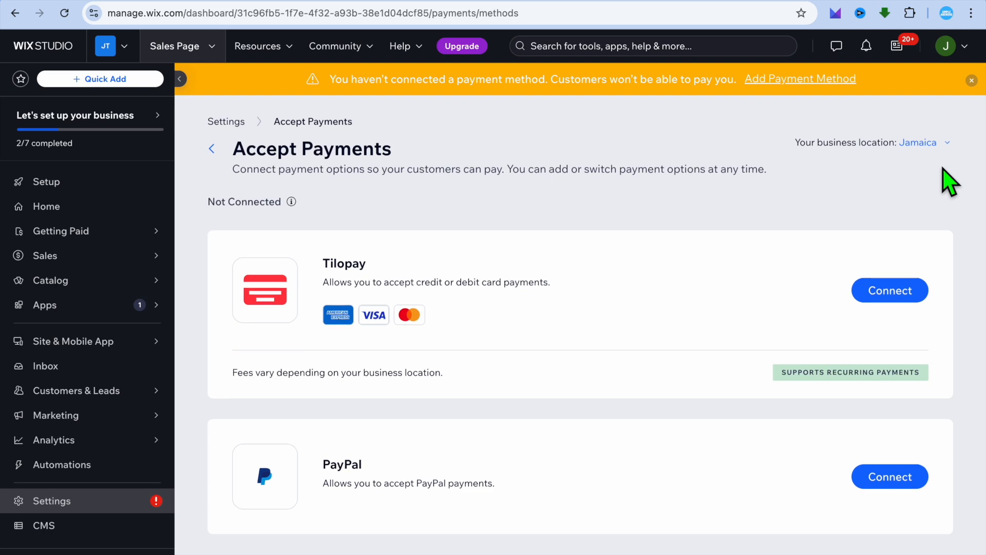
pyautogui.scroll(-3, 949, 181)
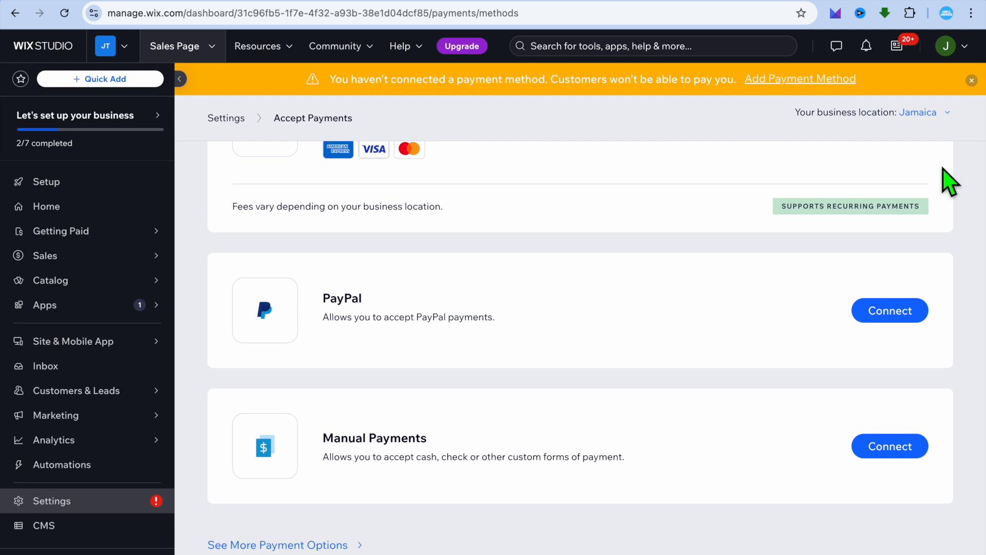
pyautogui.scroll(3, 949, 181)
pyautogui.scroll(-3, 949, 180)
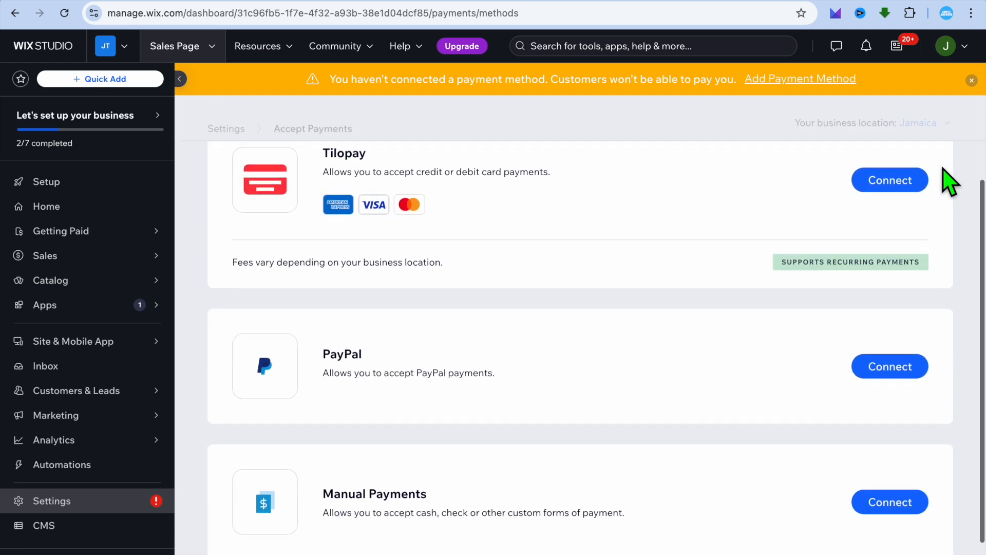
pyautogui.scroll(3, 950, 181)
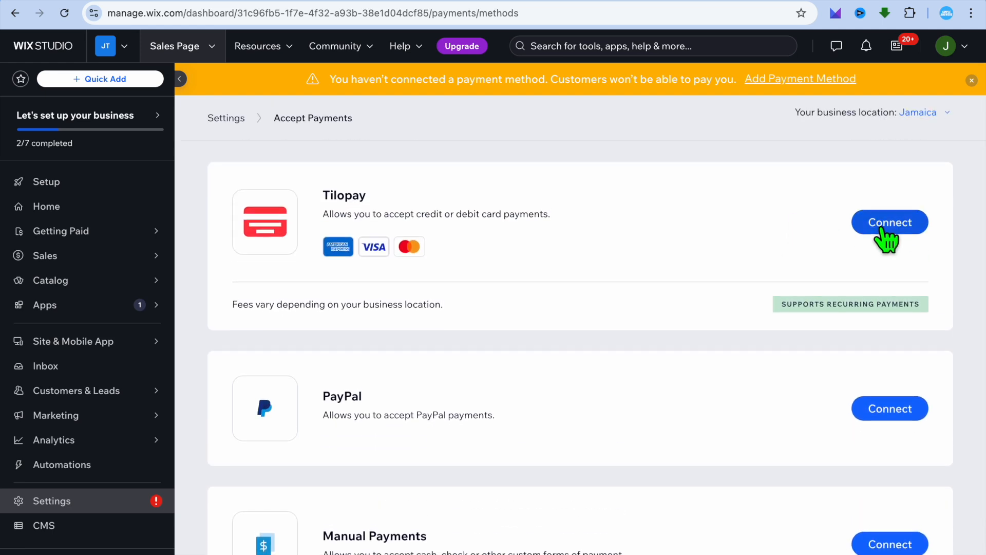
pyautogui.scroll(-3, 881, 236)
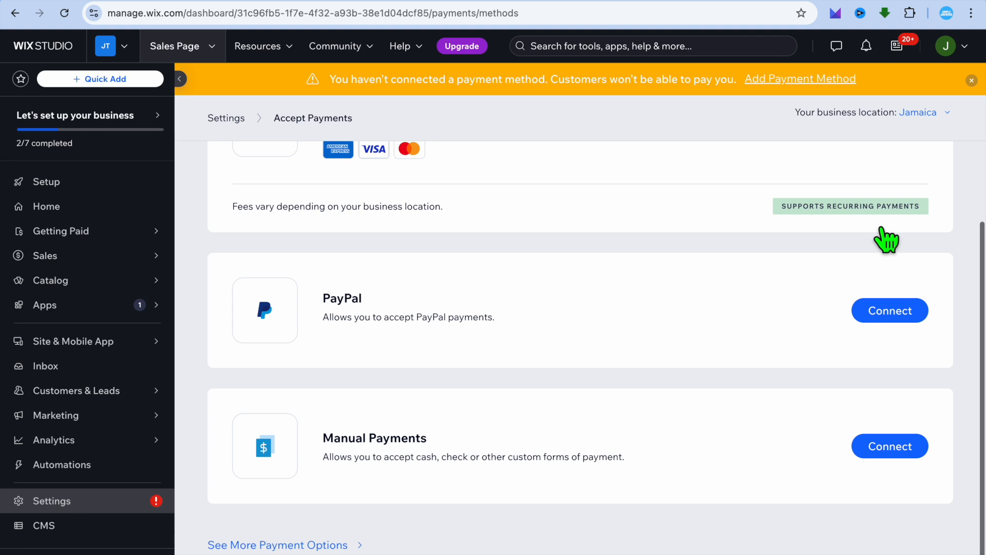
pyautogui.click(300, 546)
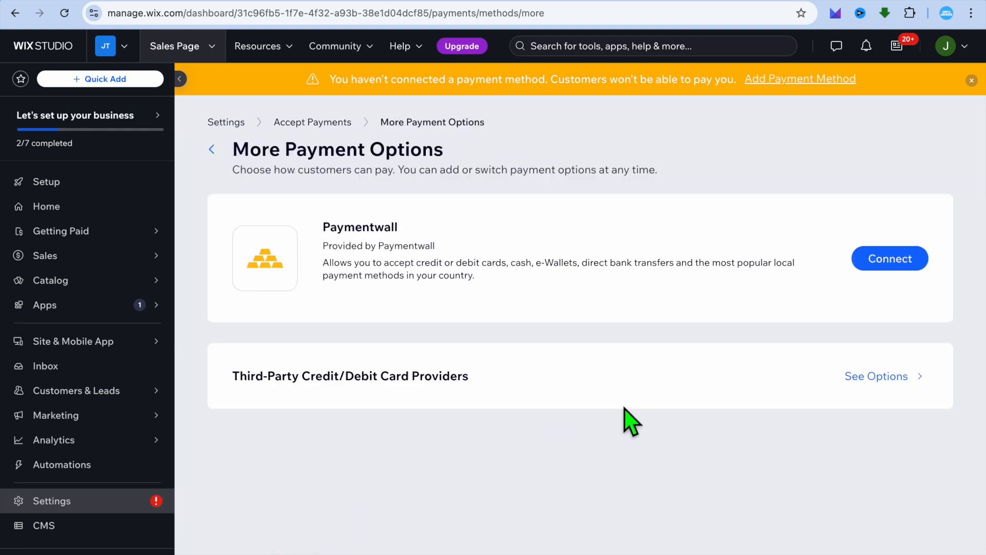
pyautogui.click(866, 377)
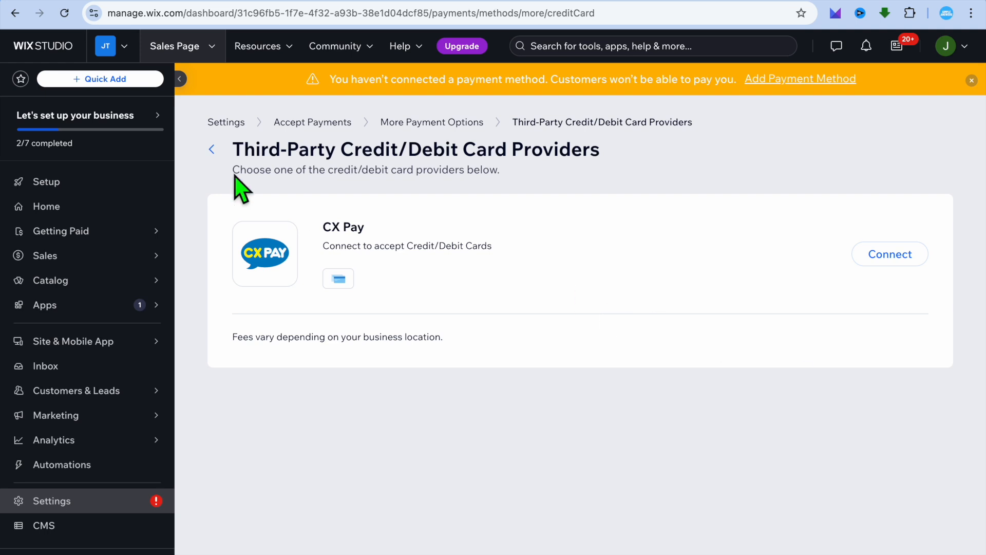
# - Leave the payment provider pages, go to the business setup checklist and open the site for designing in the editor
pyautogui.click(212, 150)
pyautogui.click(212, 150)
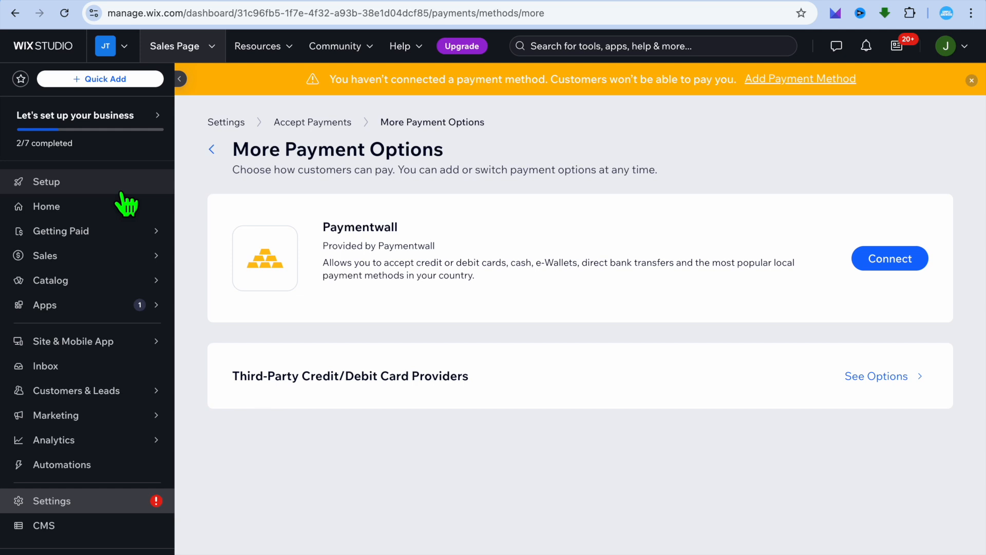
pyautogui.click(84, 190)
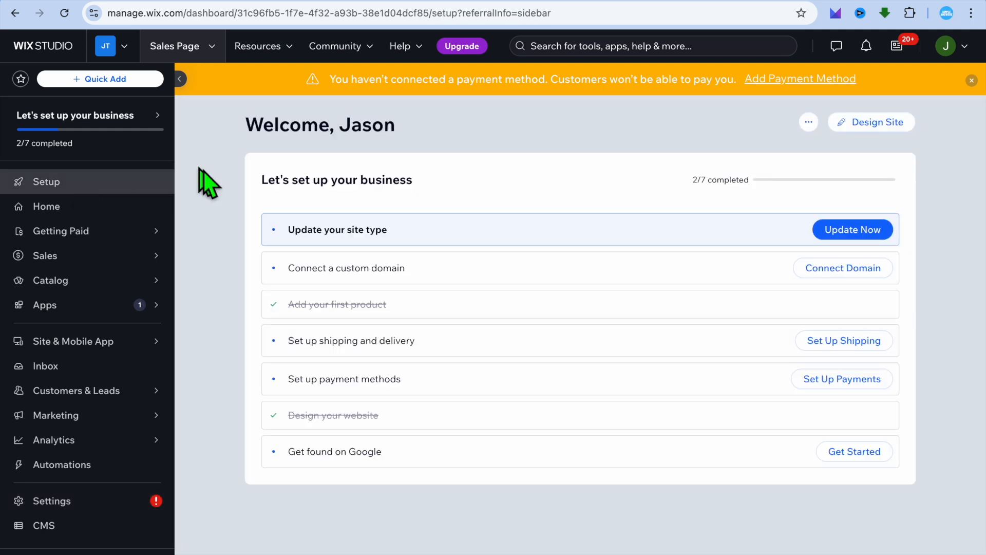
pyautogui.click(876, 122)
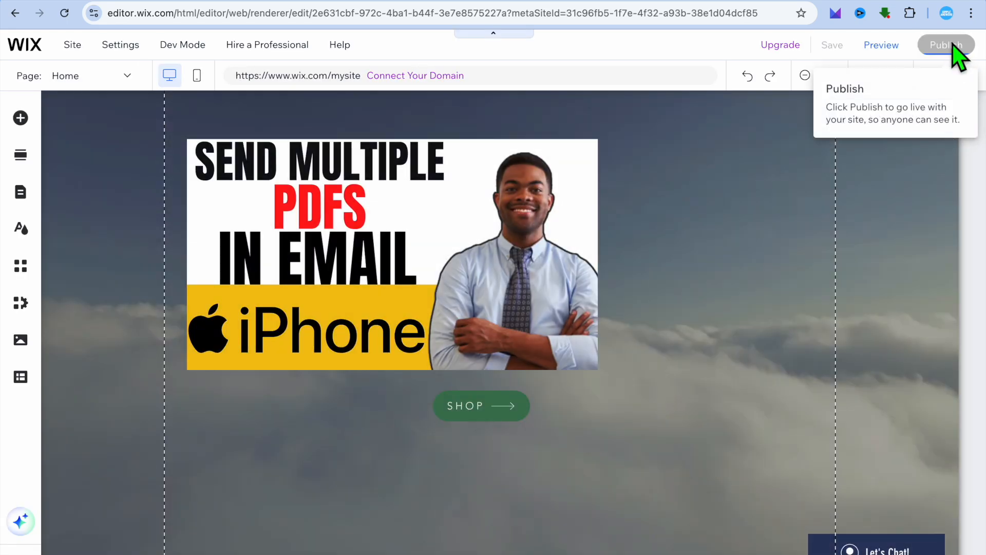
# - Publish the sales page site and open its live version
pyautogui.click(951, 44)
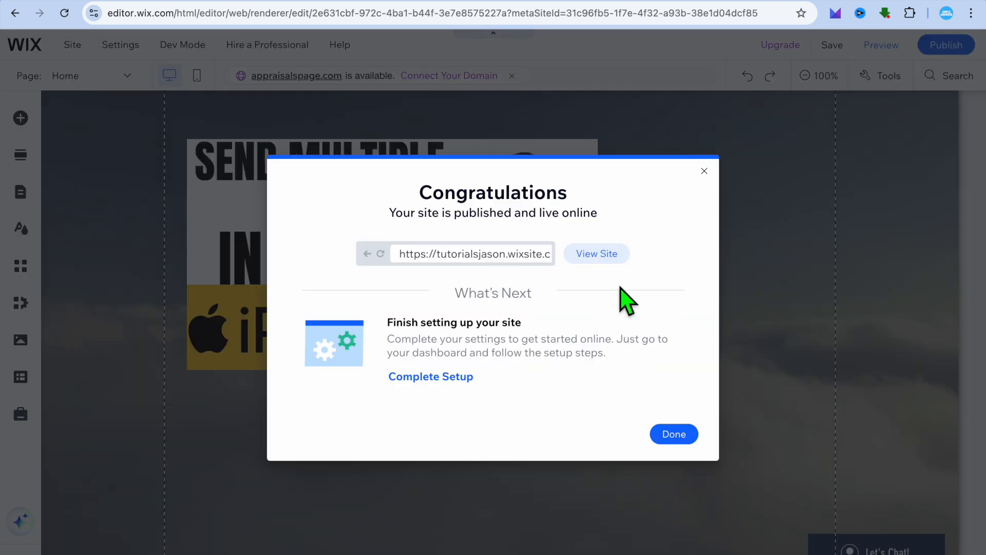
pyautogui.click(597, 254)
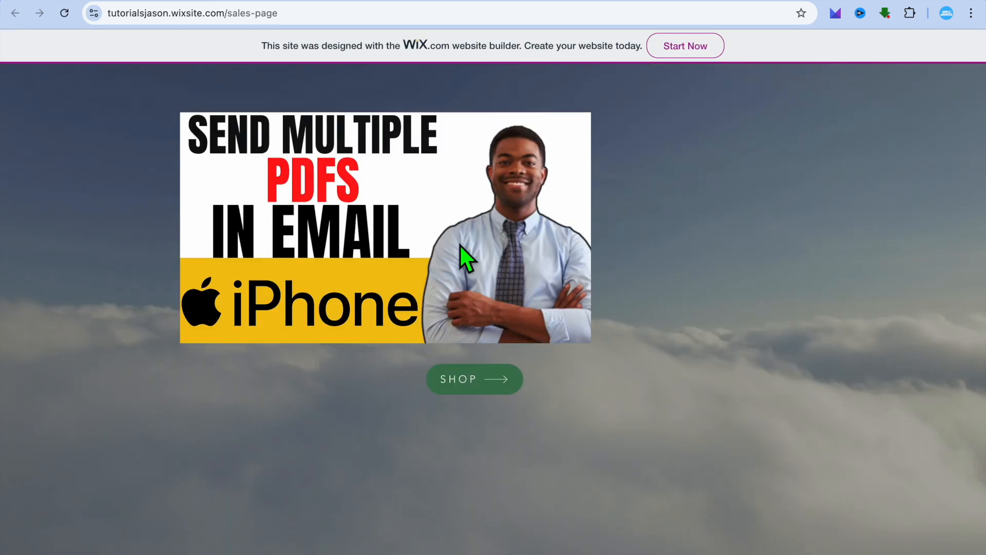
# - Test the SHOP link on the live sales page and look over the product page it leads to
pyautogui.click(487, 380)
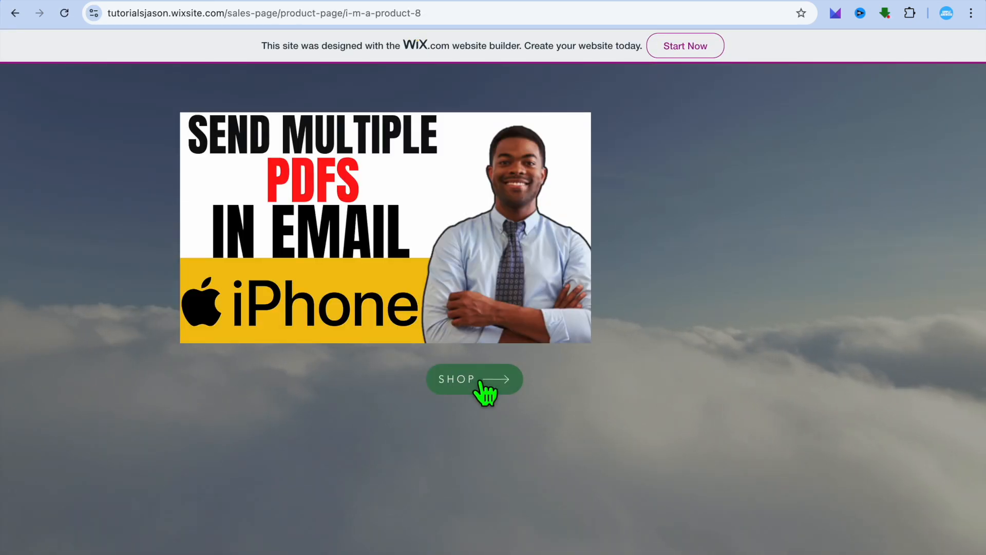
pyautogui.scroll(-5, 503, 403)
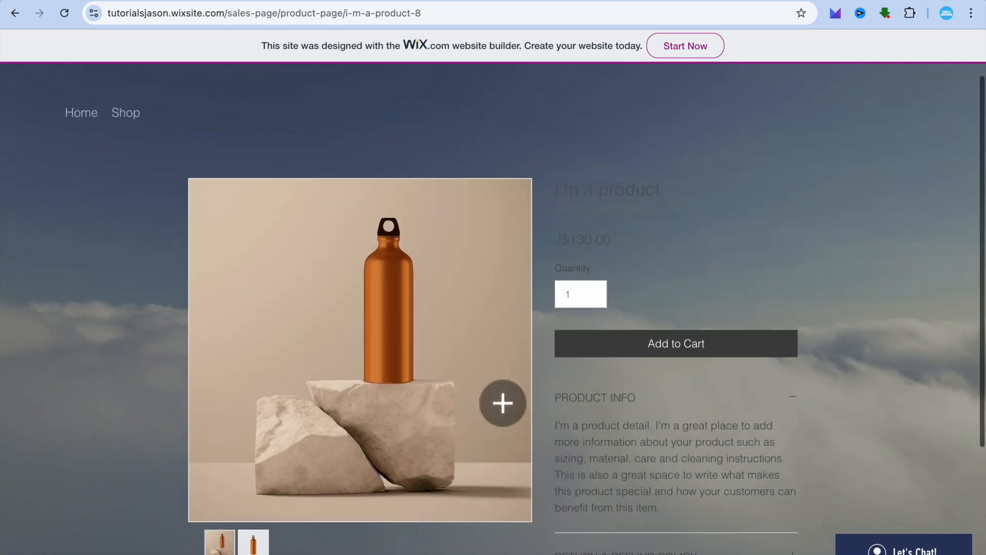
pyautogui.scroll(4, 501, 400)
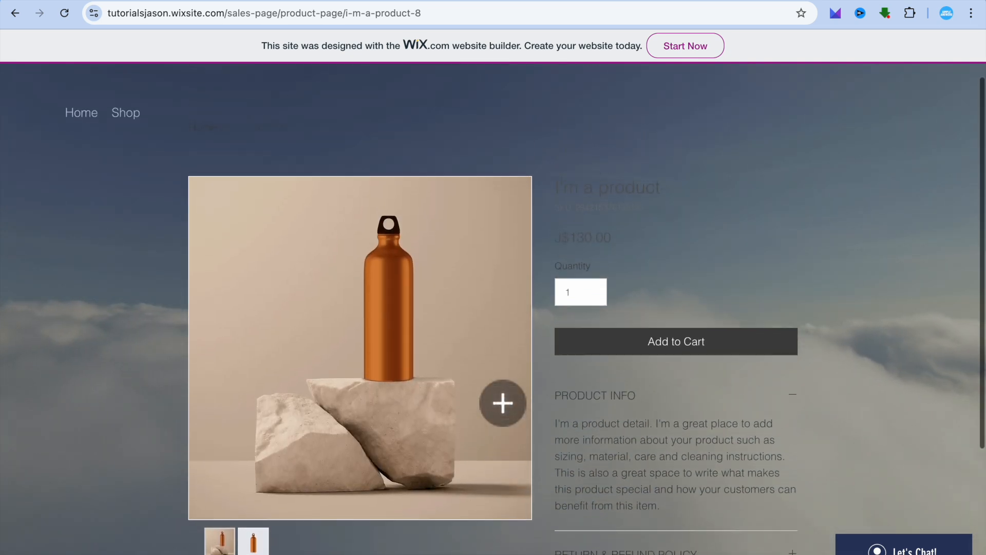